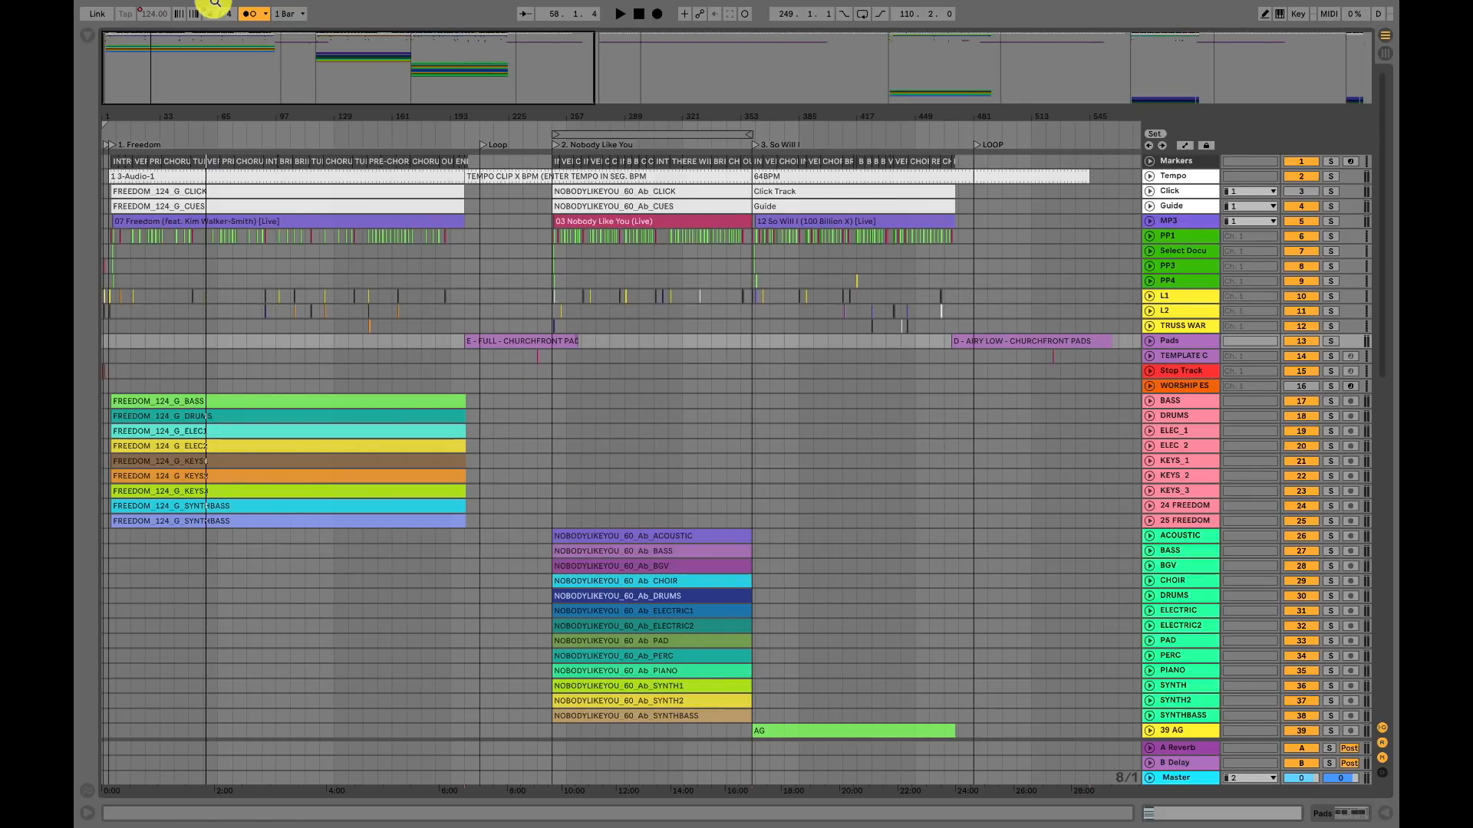
- Open the audio preferences and set the audio output device to Scarlett 18i20 USB (18 In, 20 Out)
{"action": "mouse_move", "coordinate": [207, 6]}
{"action": "left_click", "coordinate": [126, 8]}
{"action": "left_click", "coordinate": [144, 53]}
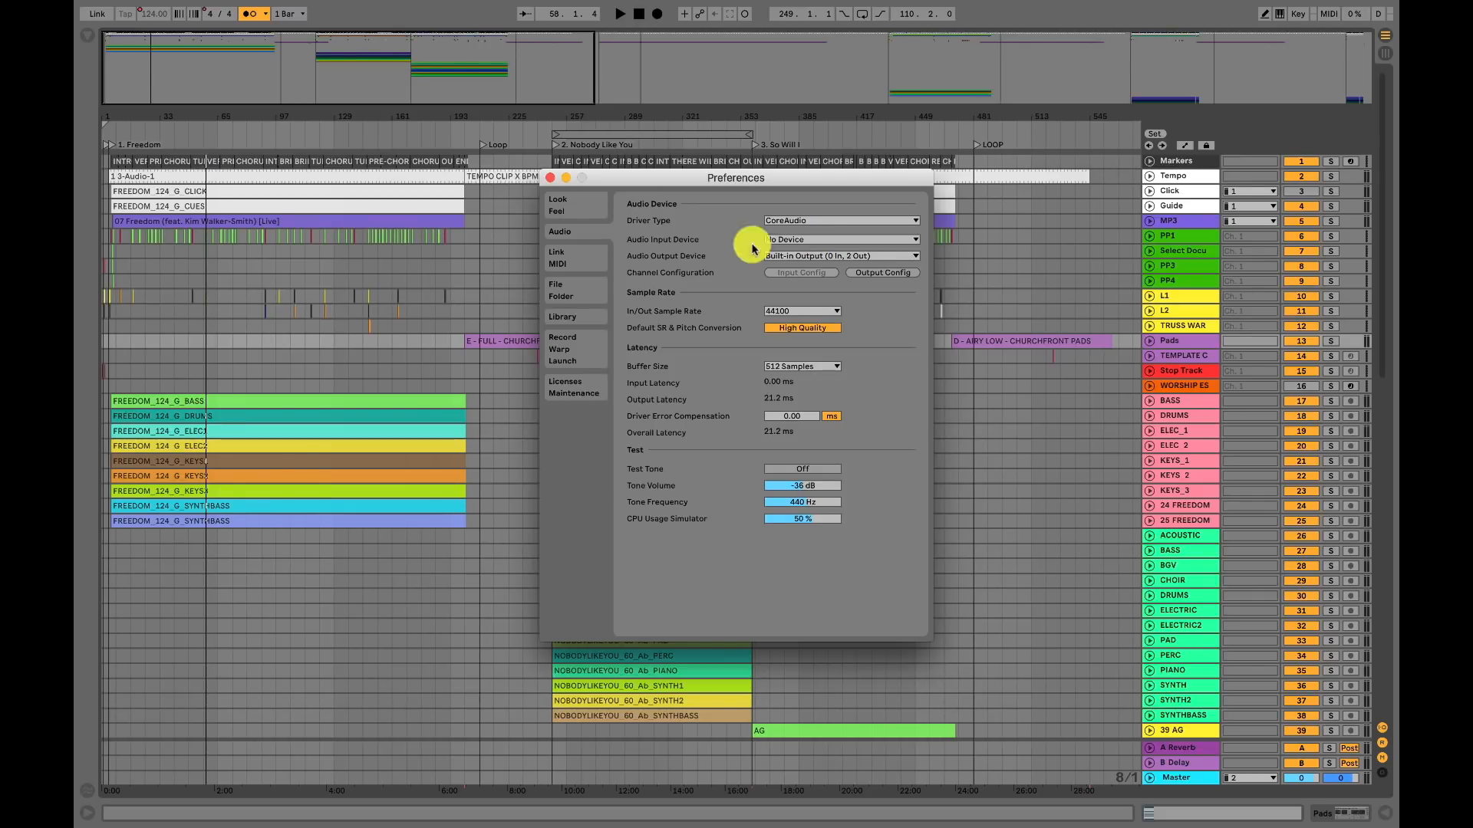
{"action": "left_click", "coordinate": [805, 259]}
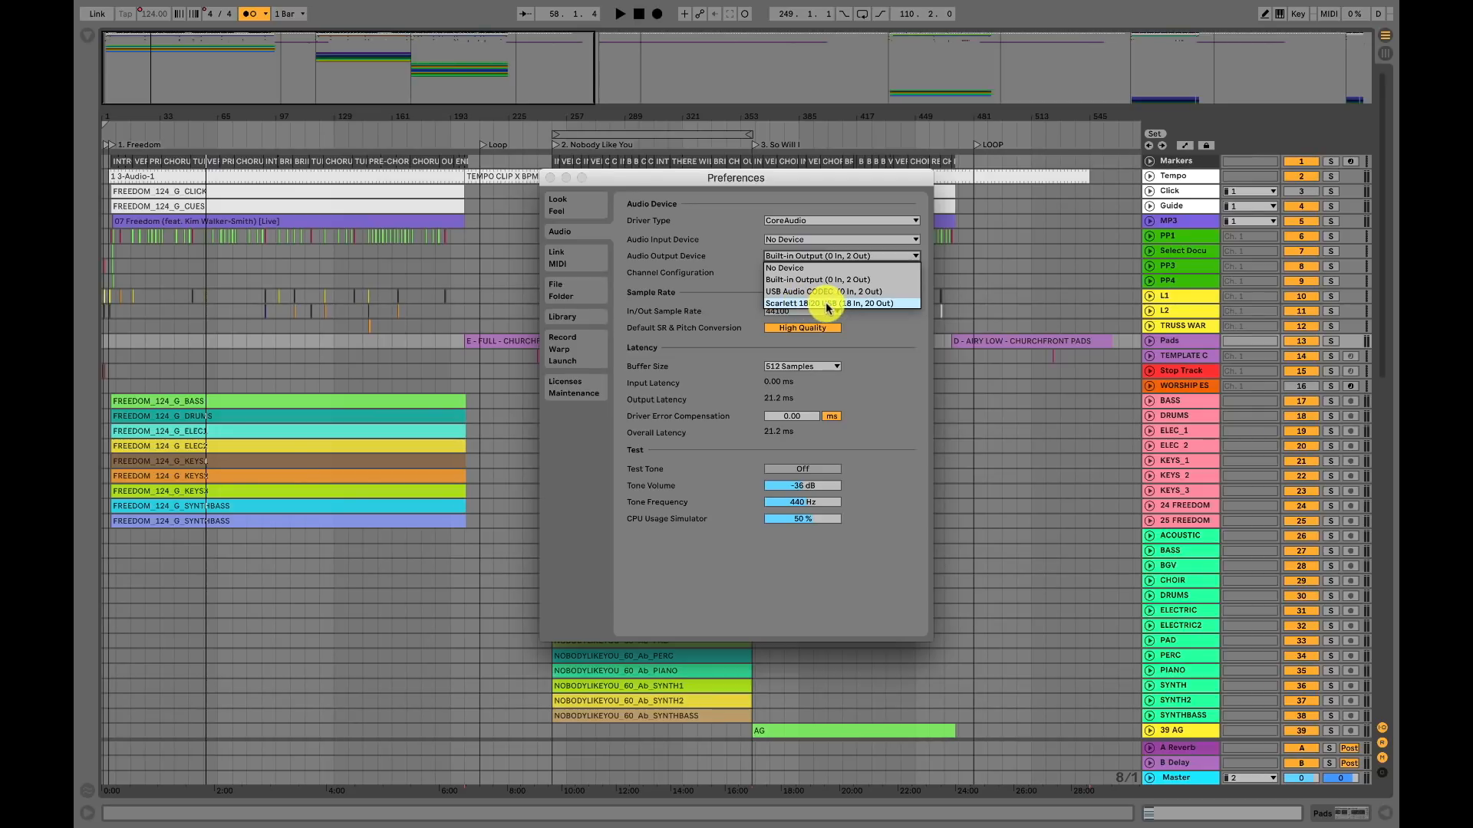
{"action": "left_click", "coordinate": [881, 306]}
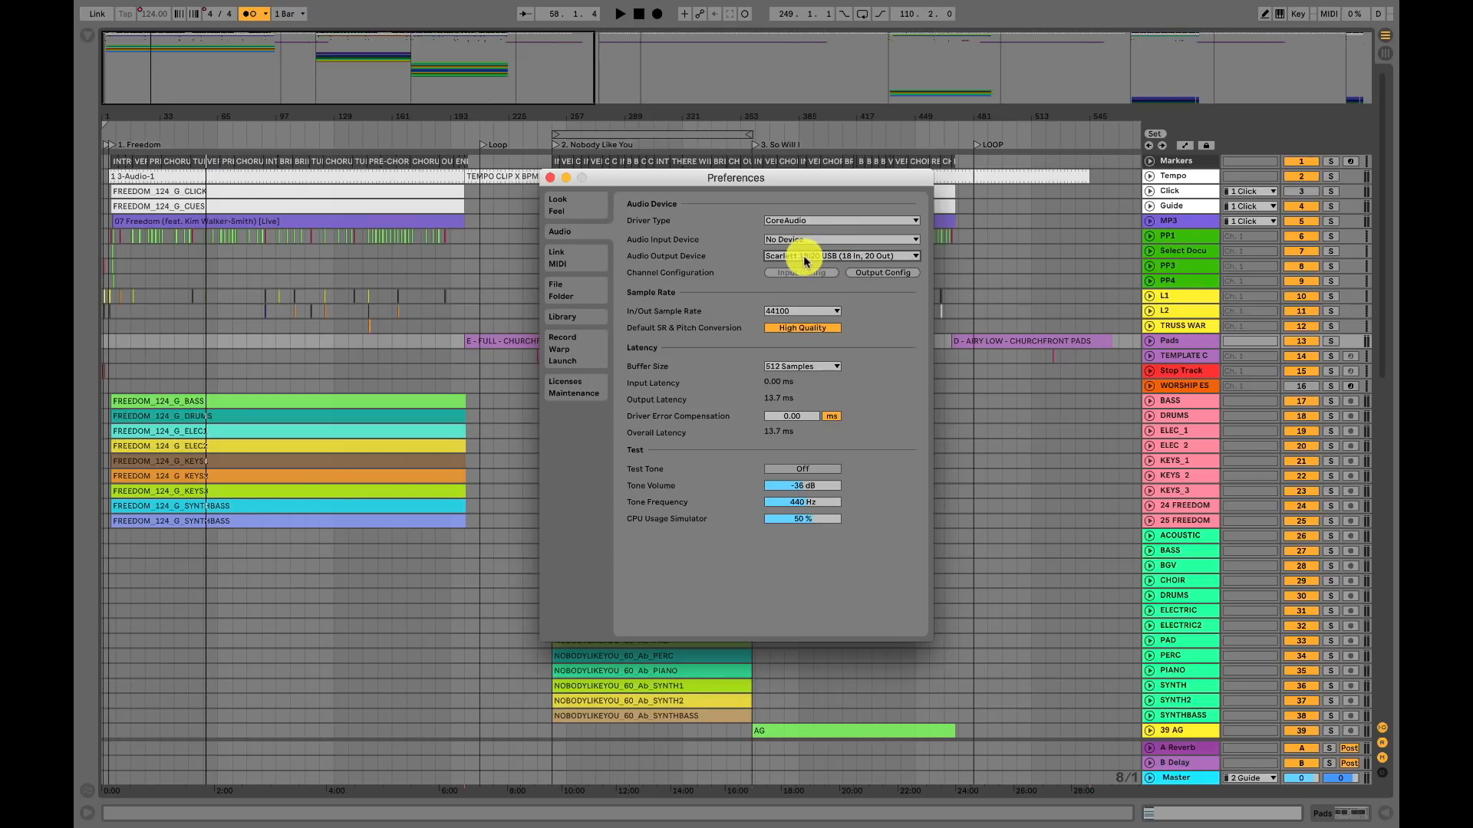
- Review the interface's mono and stereo outputs in the output configuration, cancel it and close the preferences
{"action": "left_click", "coordinate": [867, 273]}
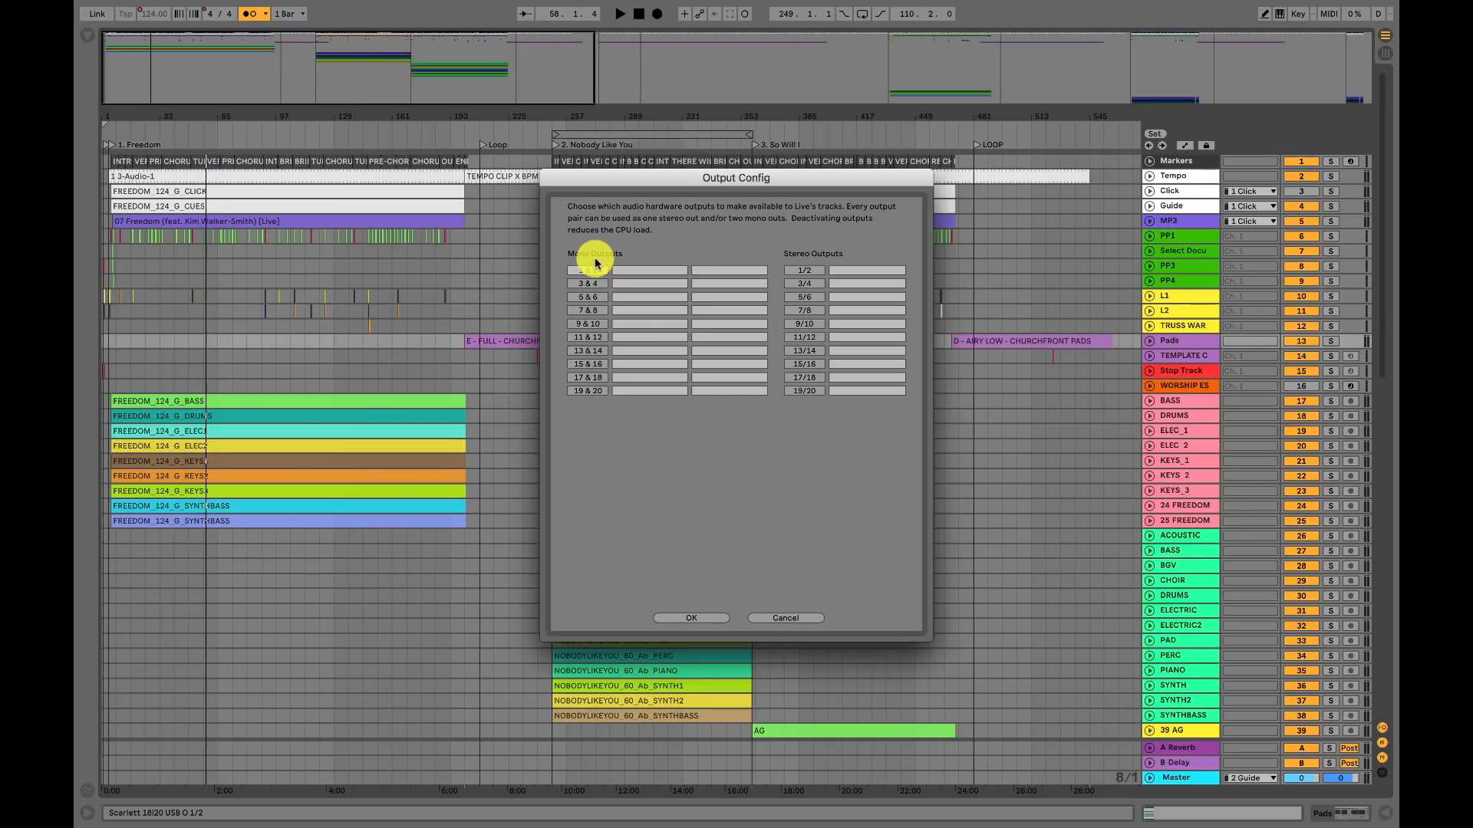
{"action": "left_click", "coordinate": [786, 617]}
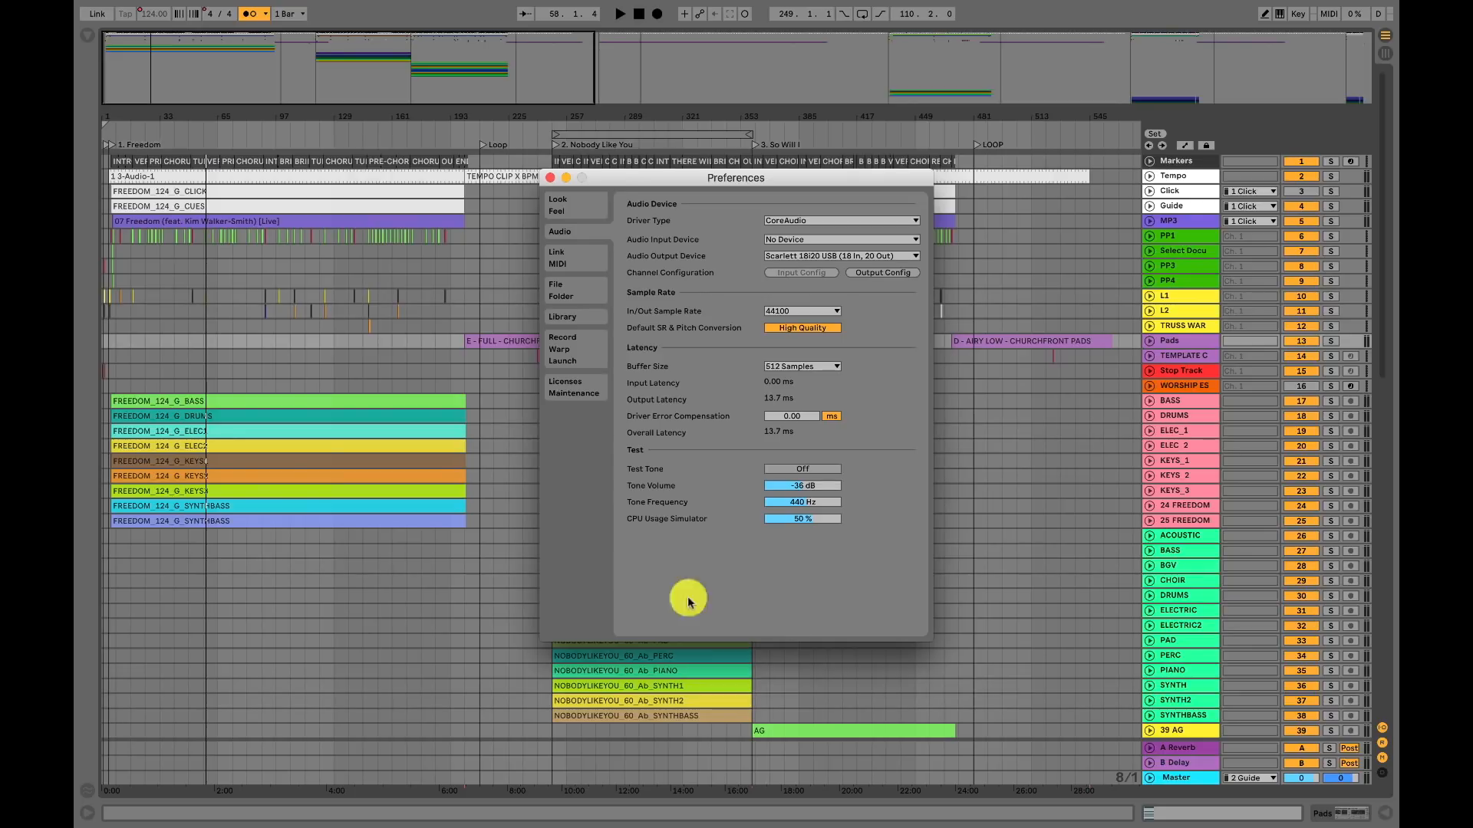
{"action": "left_click", "coordinate": [550, 177]}
- Unfold the ELEC_2 track to inspect the waveform of its Freedom clip, and fold the track again
{"action": "left_click", "coordinate": [264, 447]}
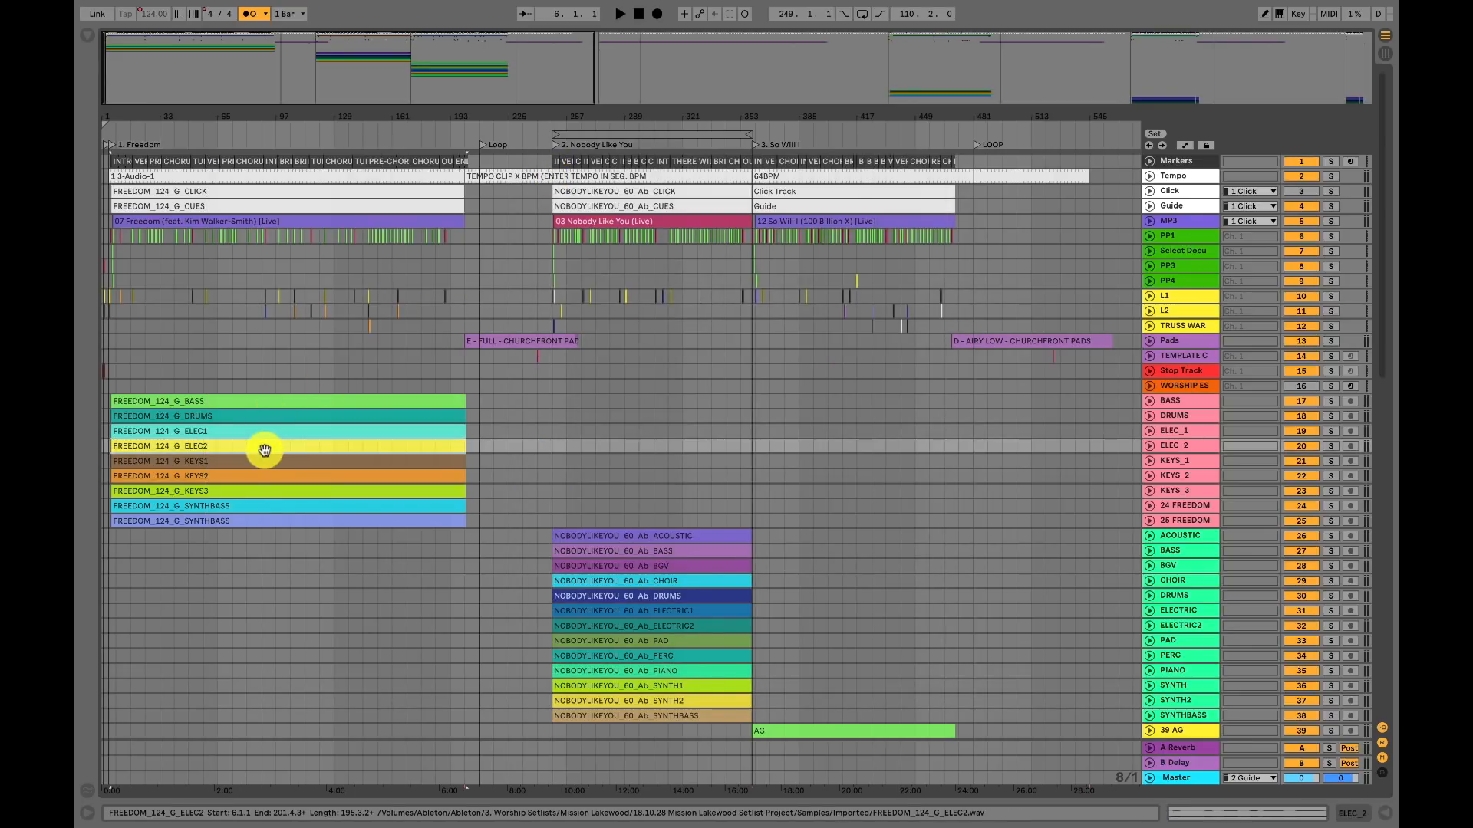
{"action": "left_click", "coordinate": [1147, 447]}
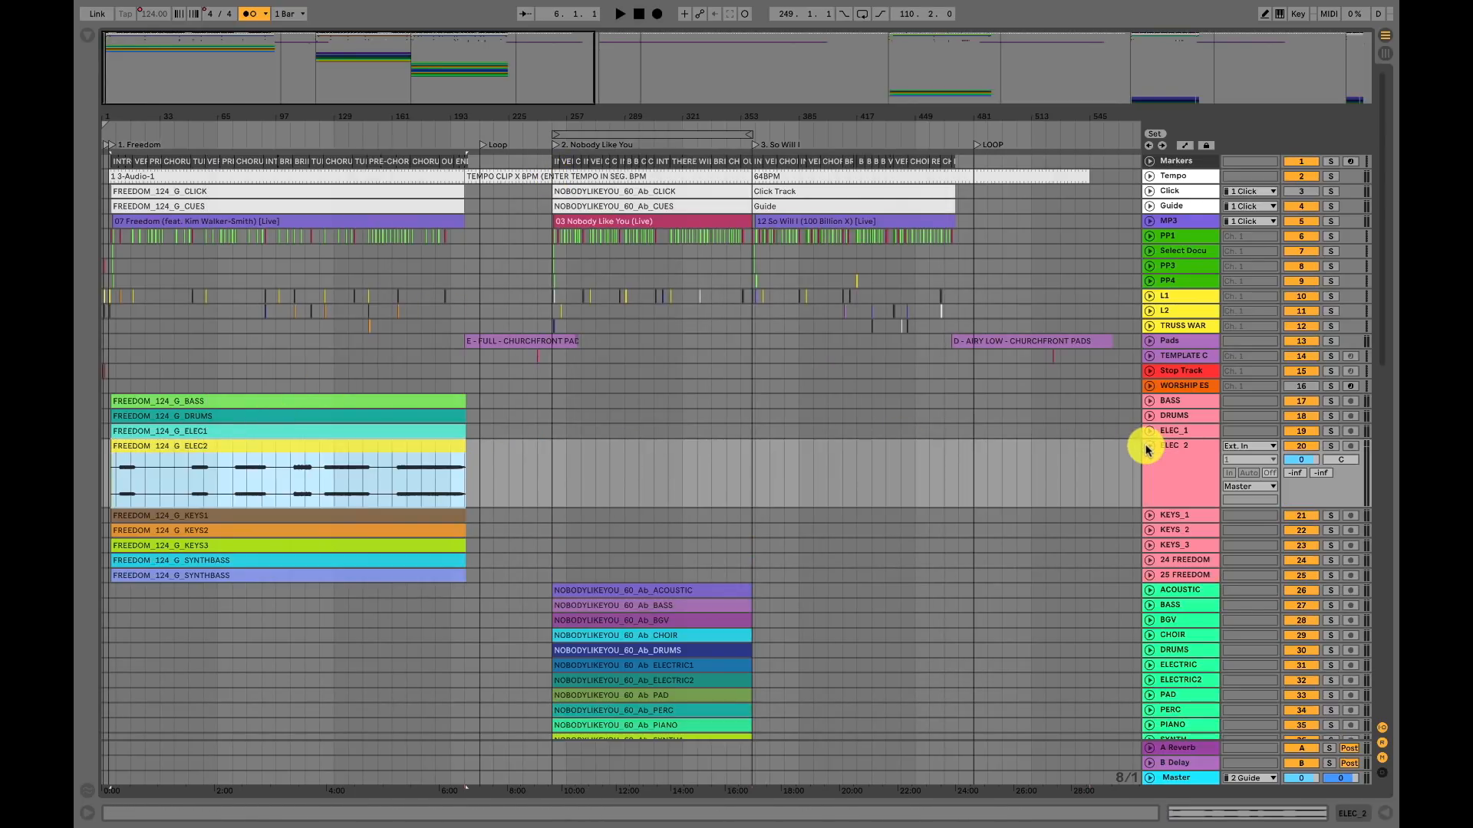
{"action": "left_click", "coordinate": [334, 489]}
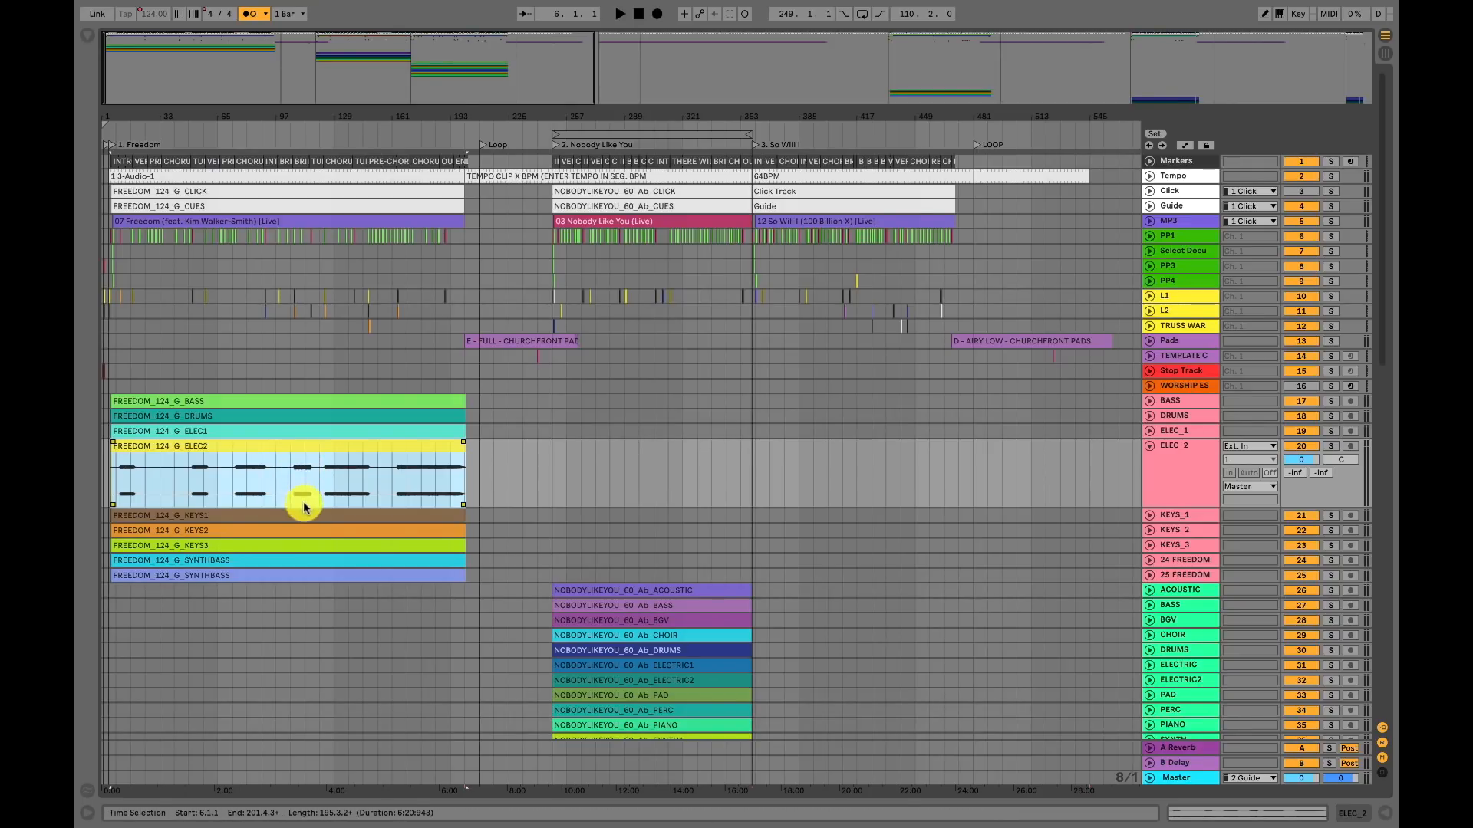
{"action": "left_click", "coordinate": [1149, 446]}
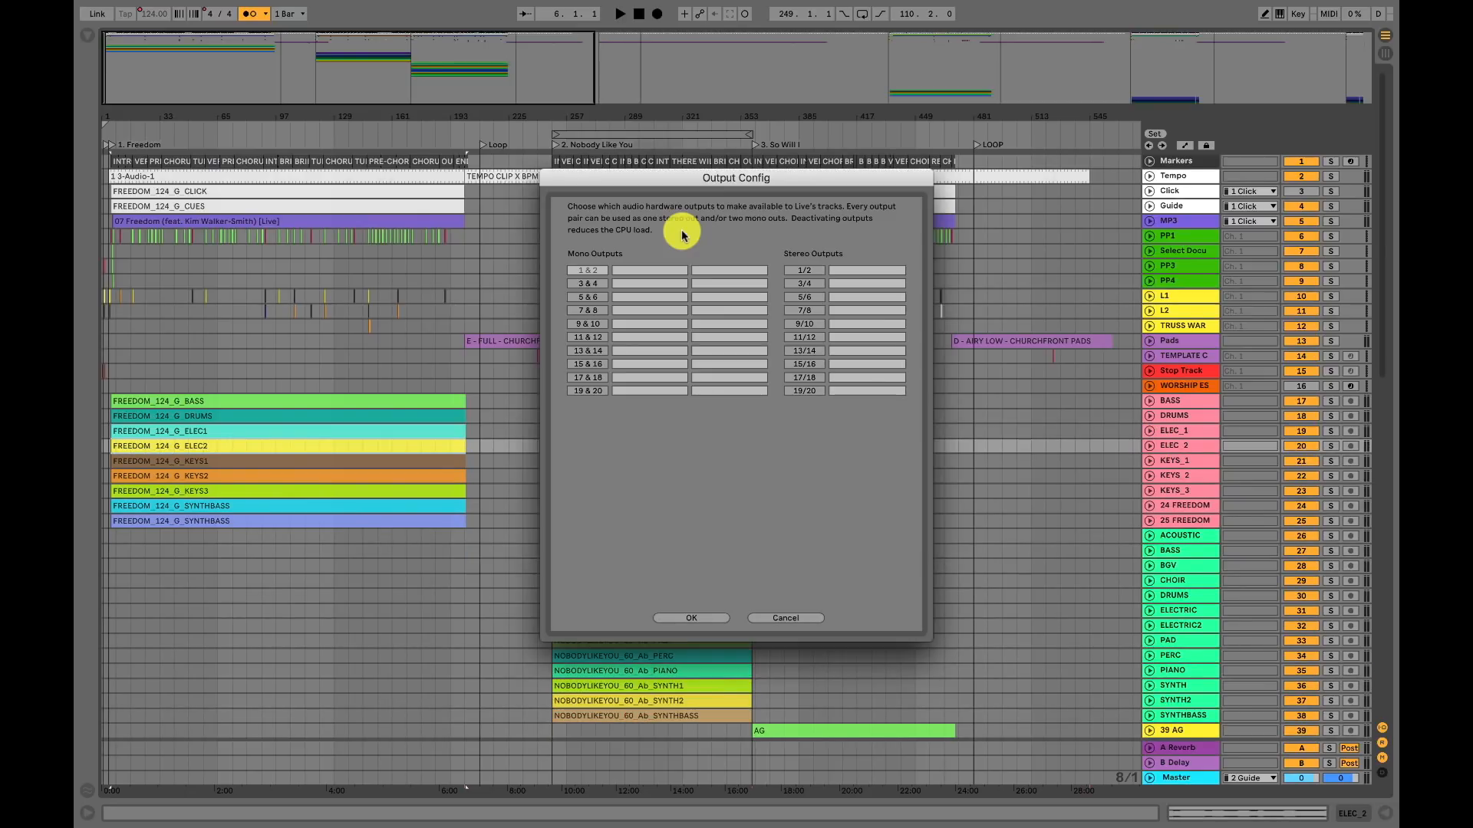
- In the output configuration, enable mono outputs 1 & 2 and name them Click and Guide
{"action": "left_click", "coordinate": [798, 273]}
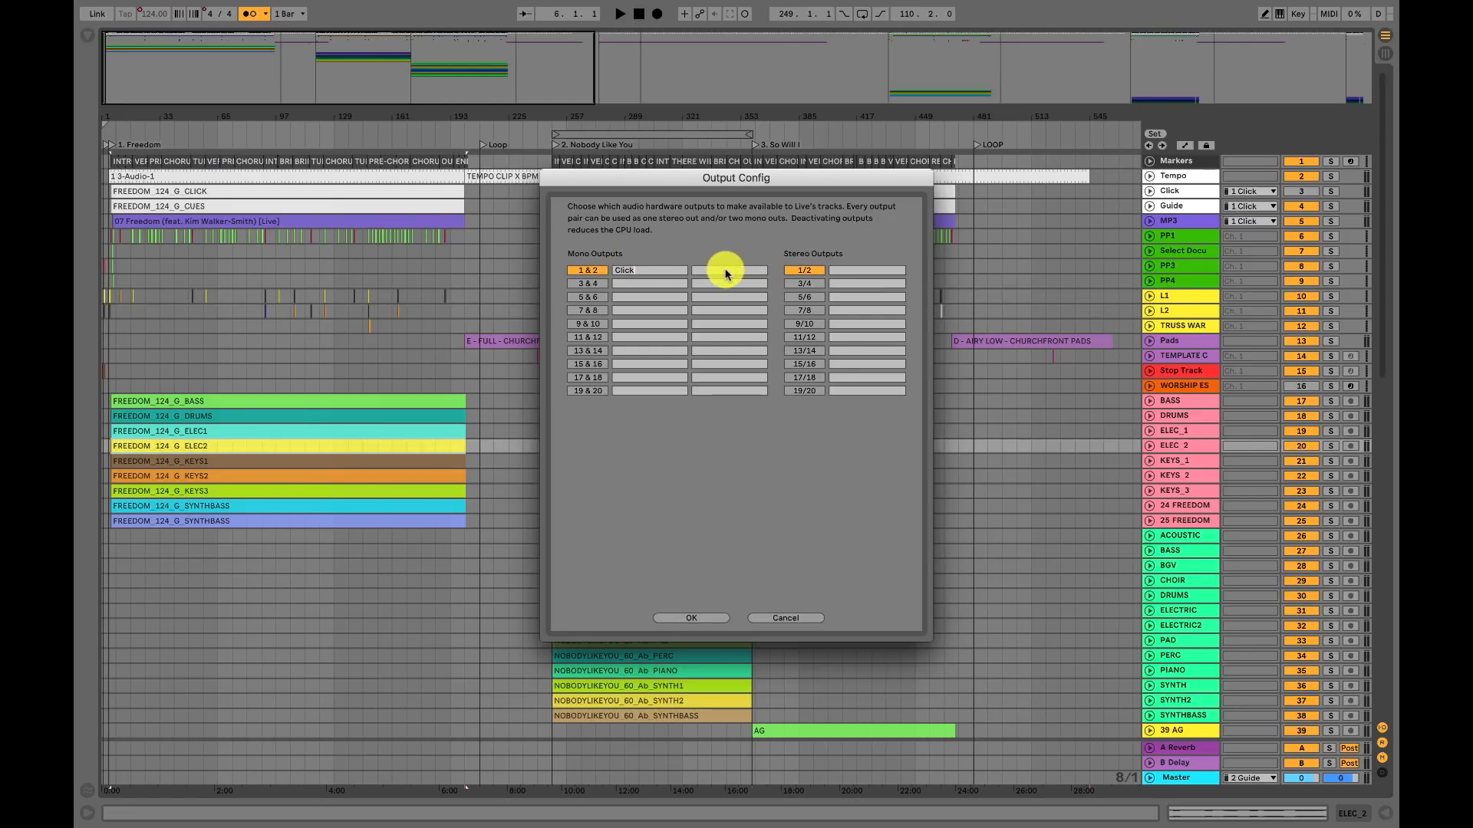
{"action": "type", "text": "Gu"}
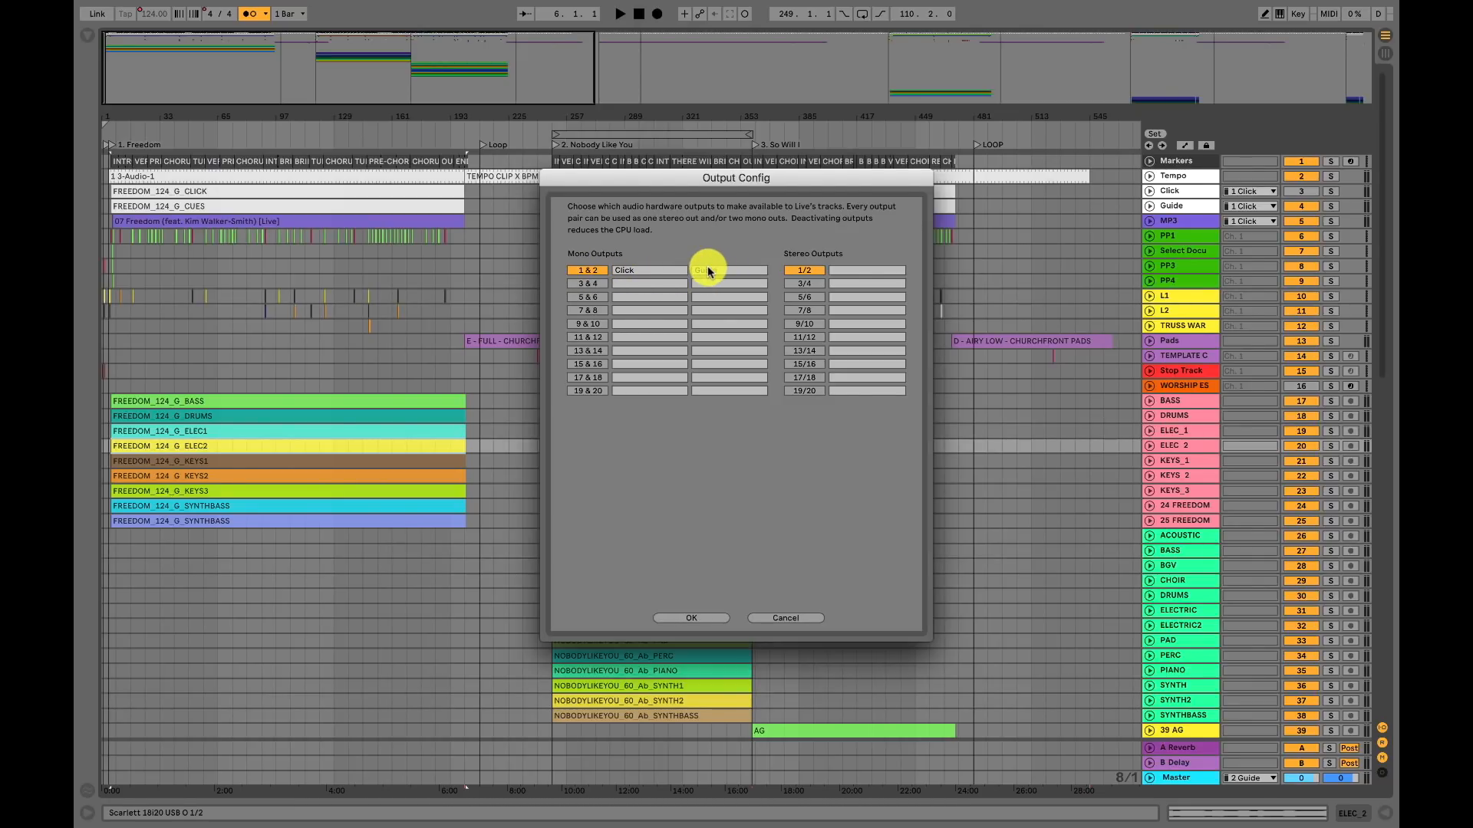
{"action": "type", "text": "ide"}
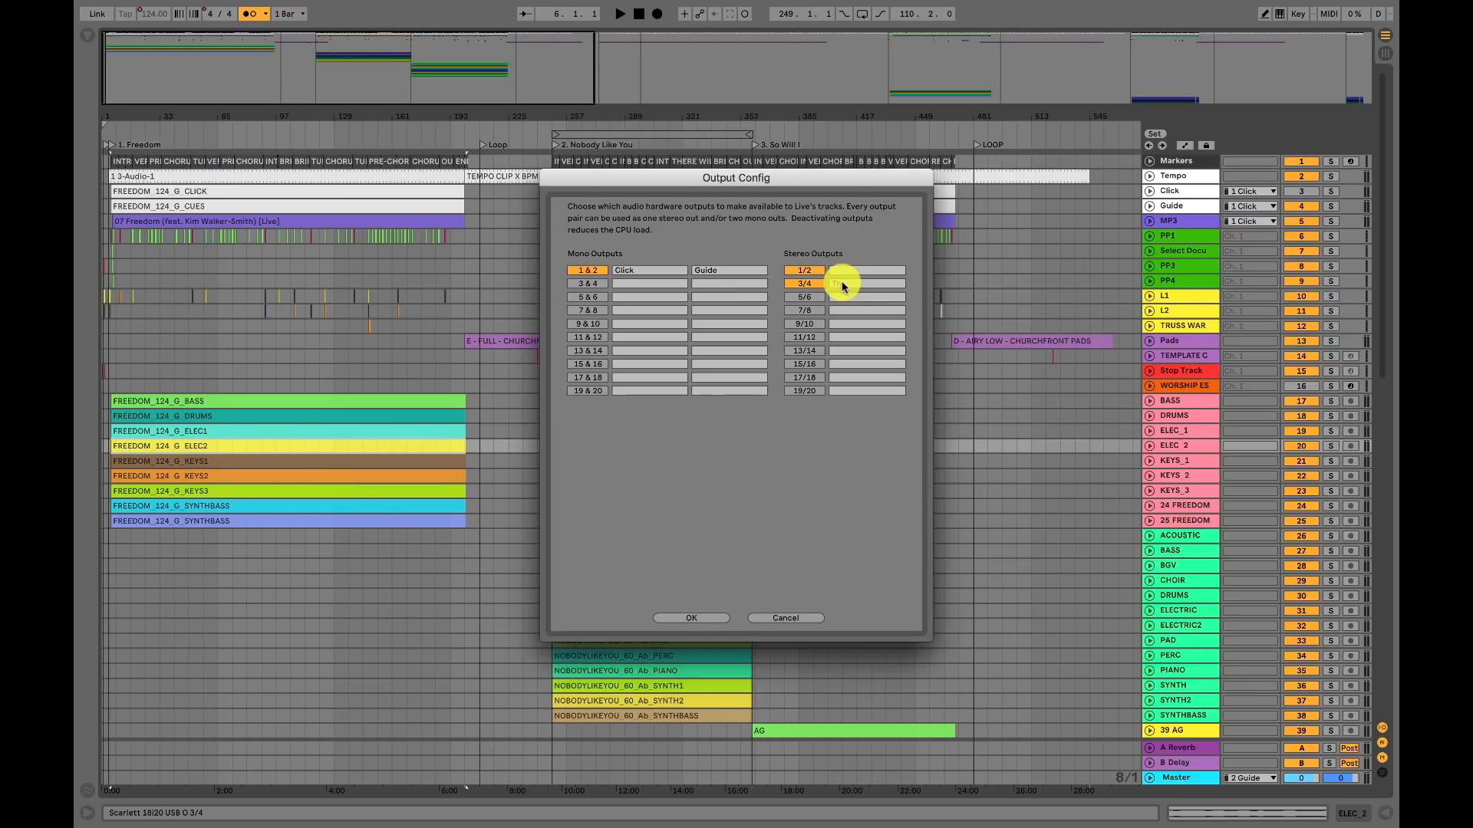
- Name stereo output 3/4 Tracks, enable mono outputs 5 & 6 as Bass Tracks and Pads, and apply the output configuration
{"action": "left_click", "coordinate": [589, 298]}
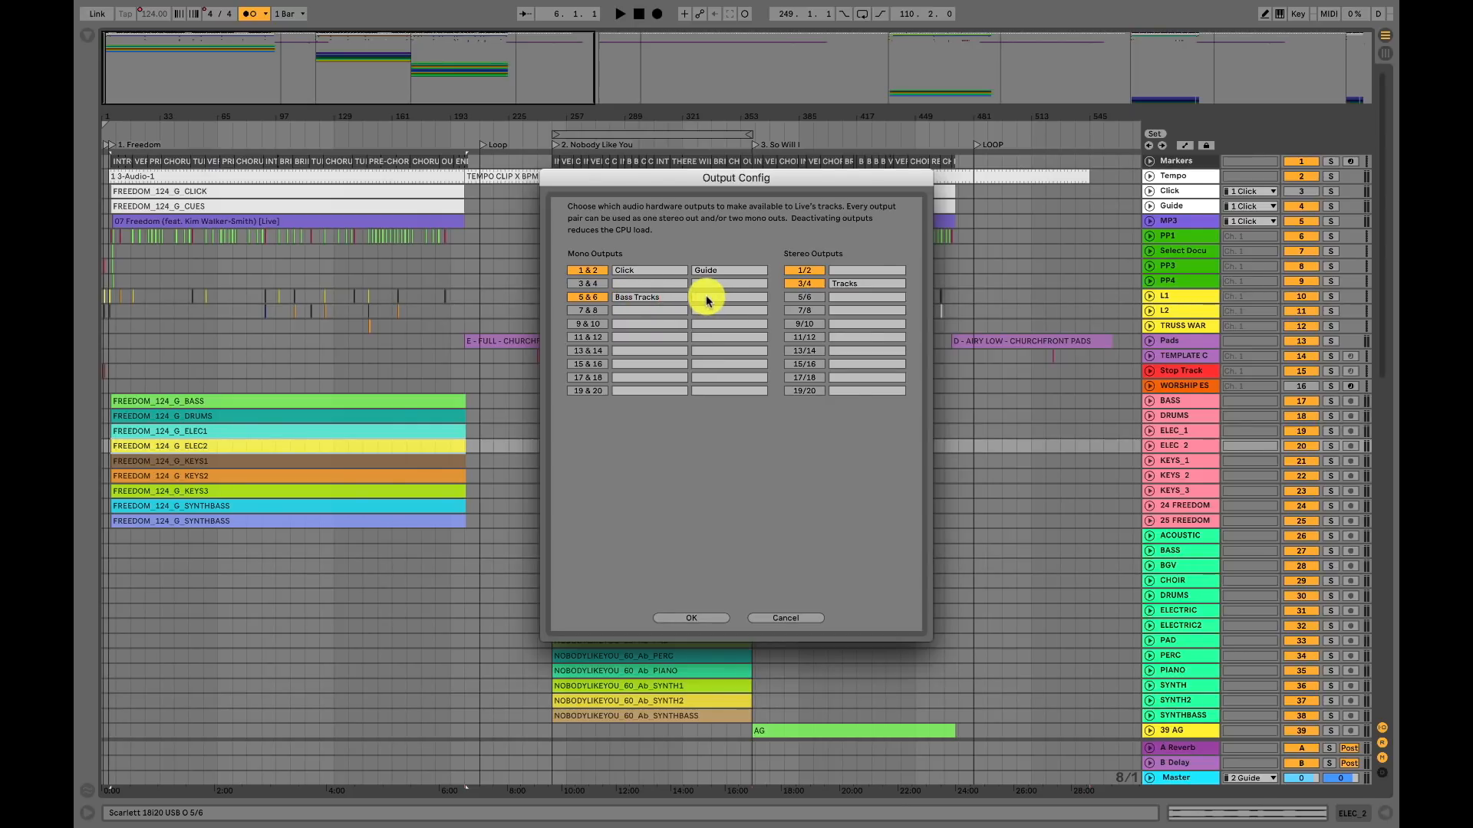
{"action": "type", "text": "ds"}
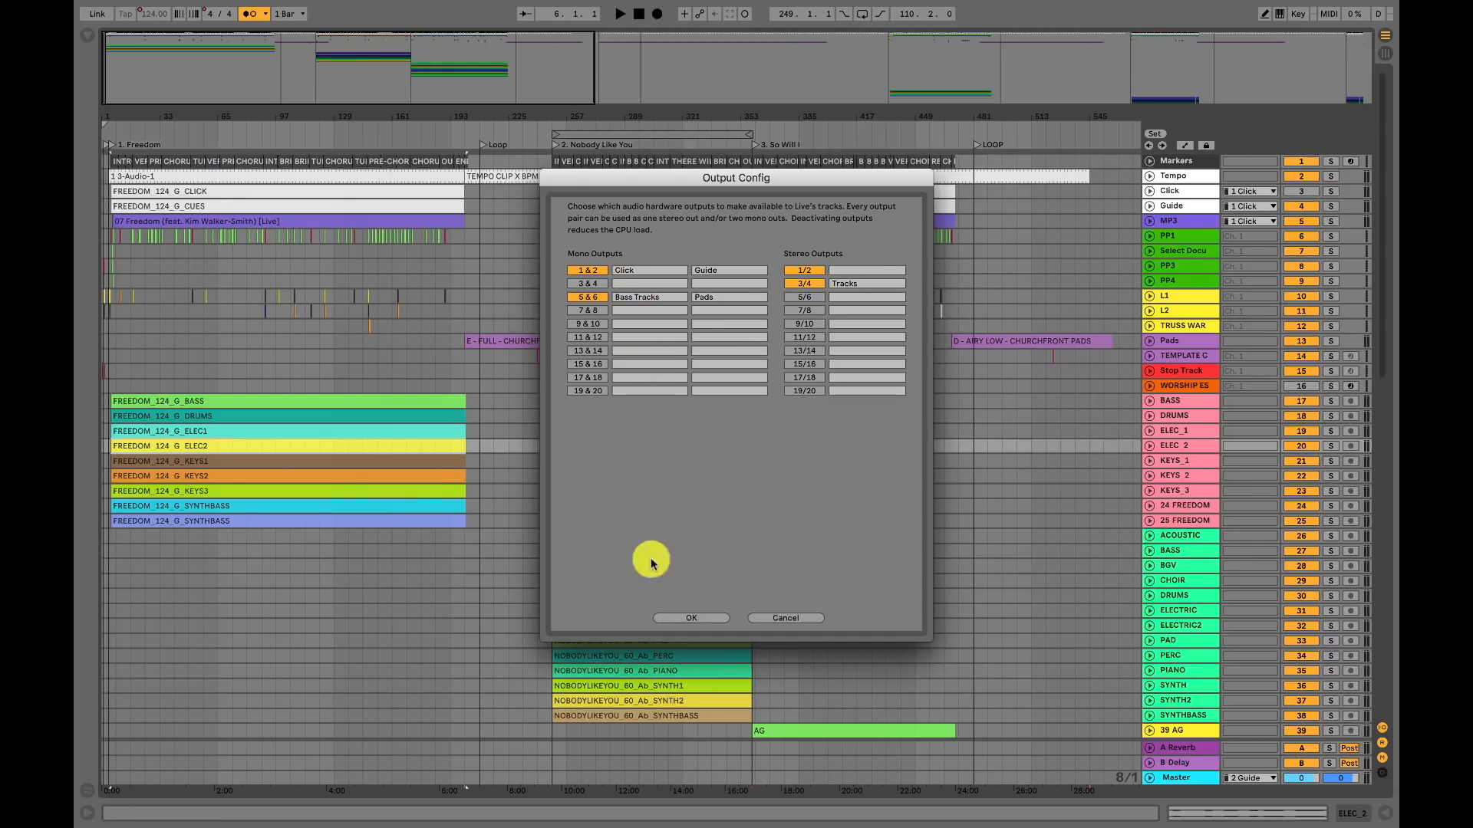
{"action": "left_click", "coordinate": [690, 618]}
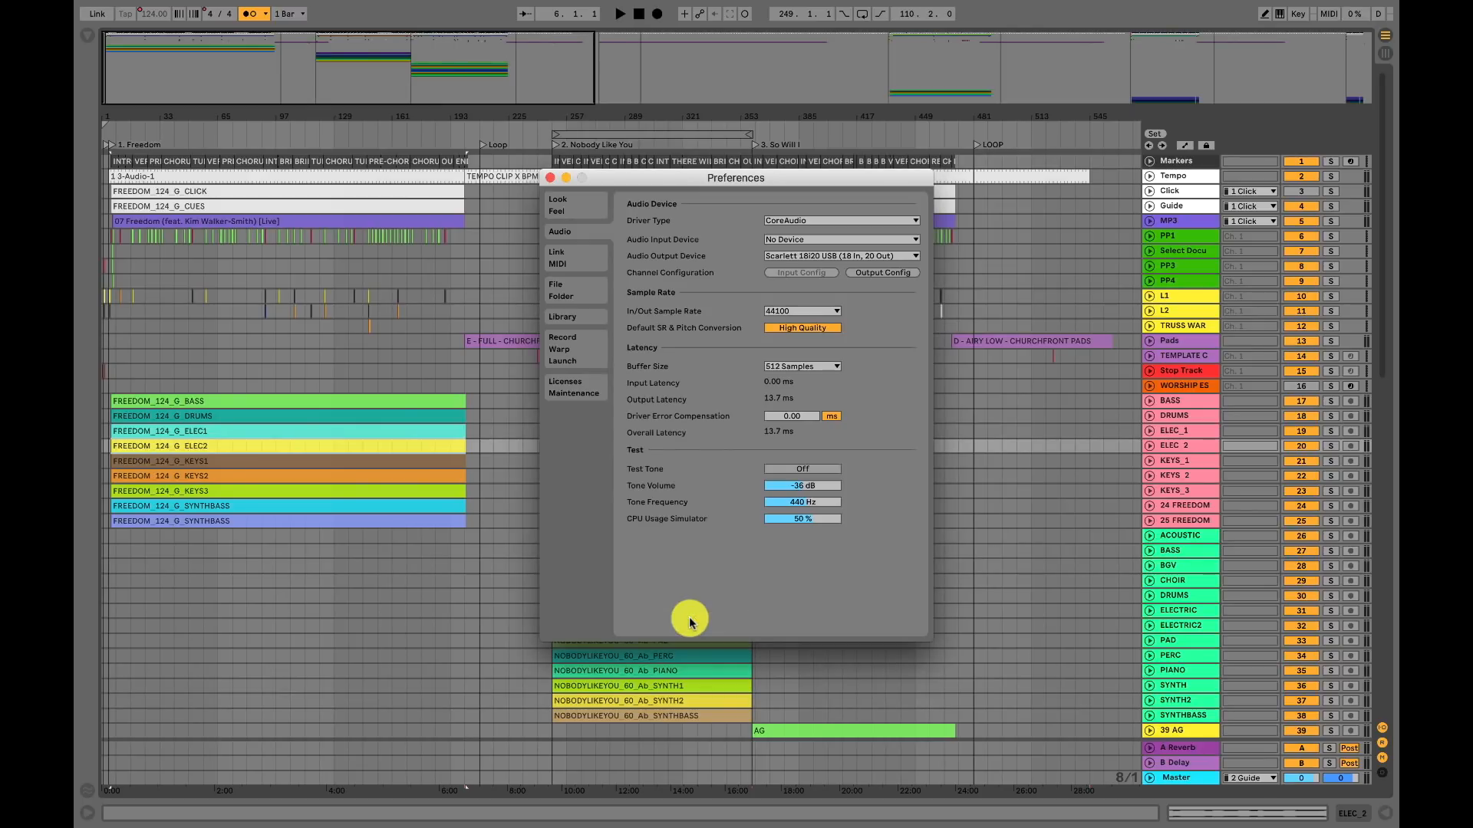
{"action": "left_click", "coordinate": [552, 179]}
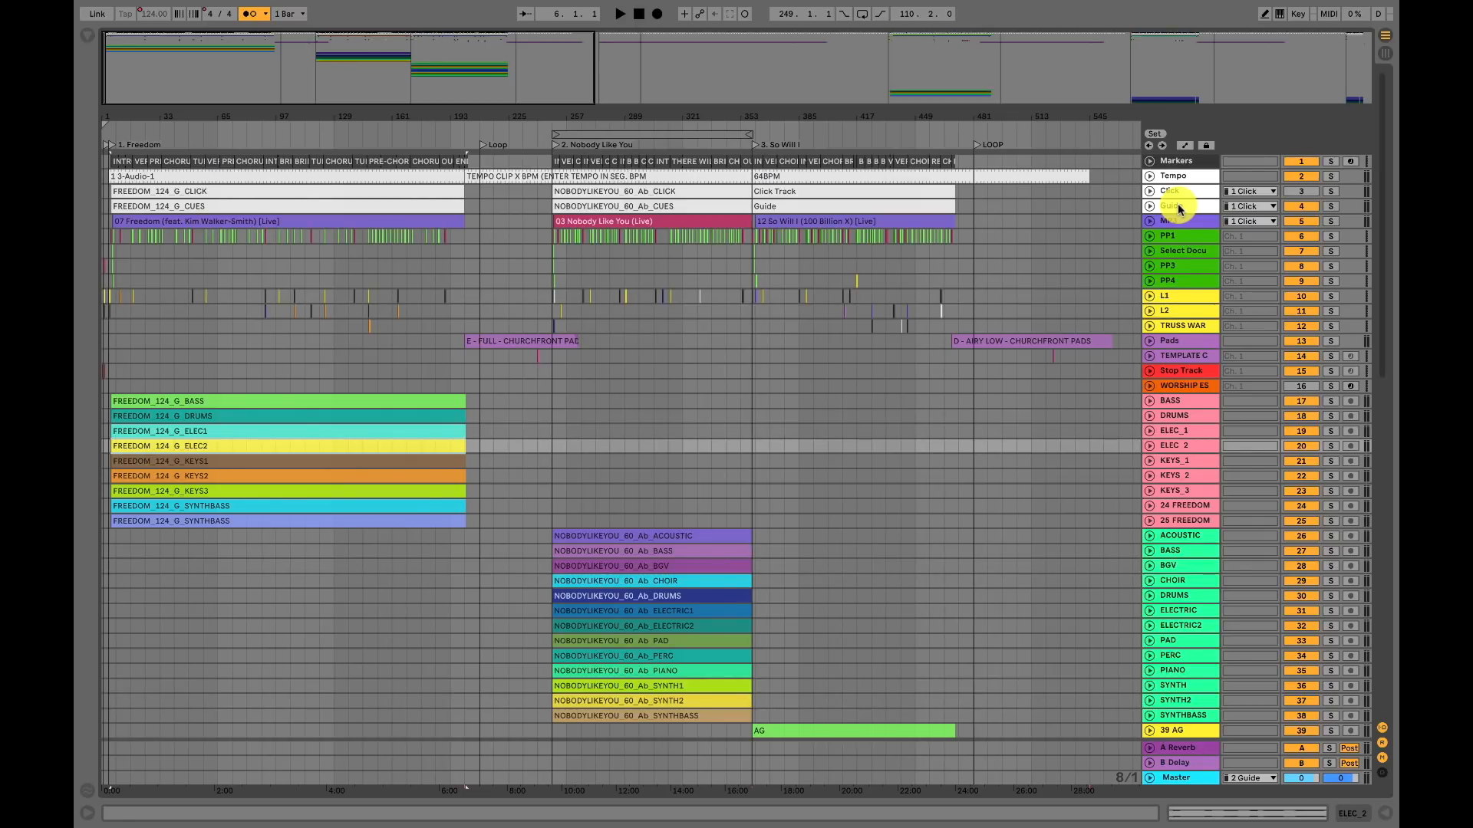
- Route the Guide track's audio to output 2 Guide
{"action": "left_click", "coordinate": [1243, 207]}
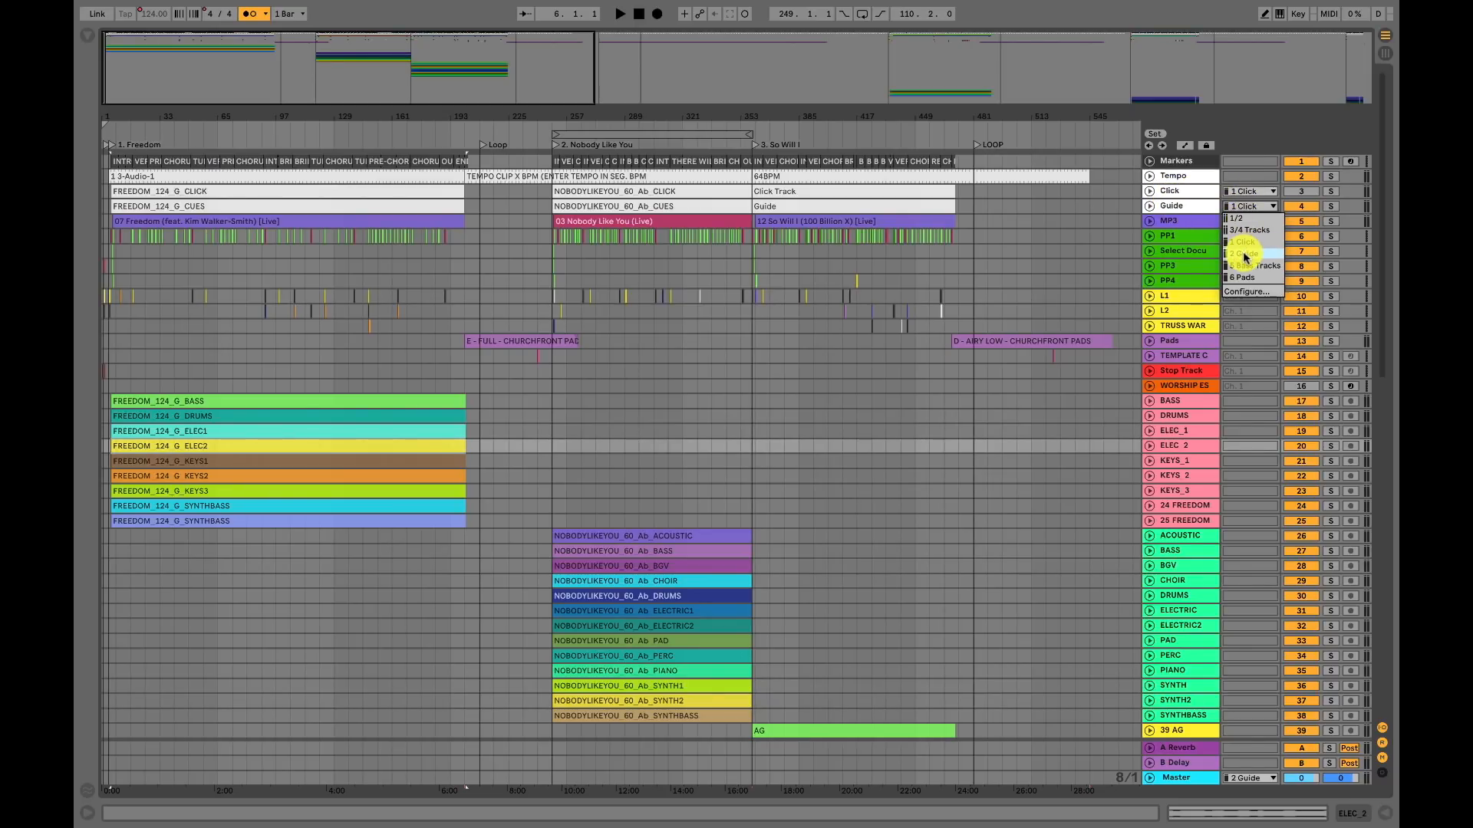
{"action": "left_click", "coordinate": [1251, 254]}
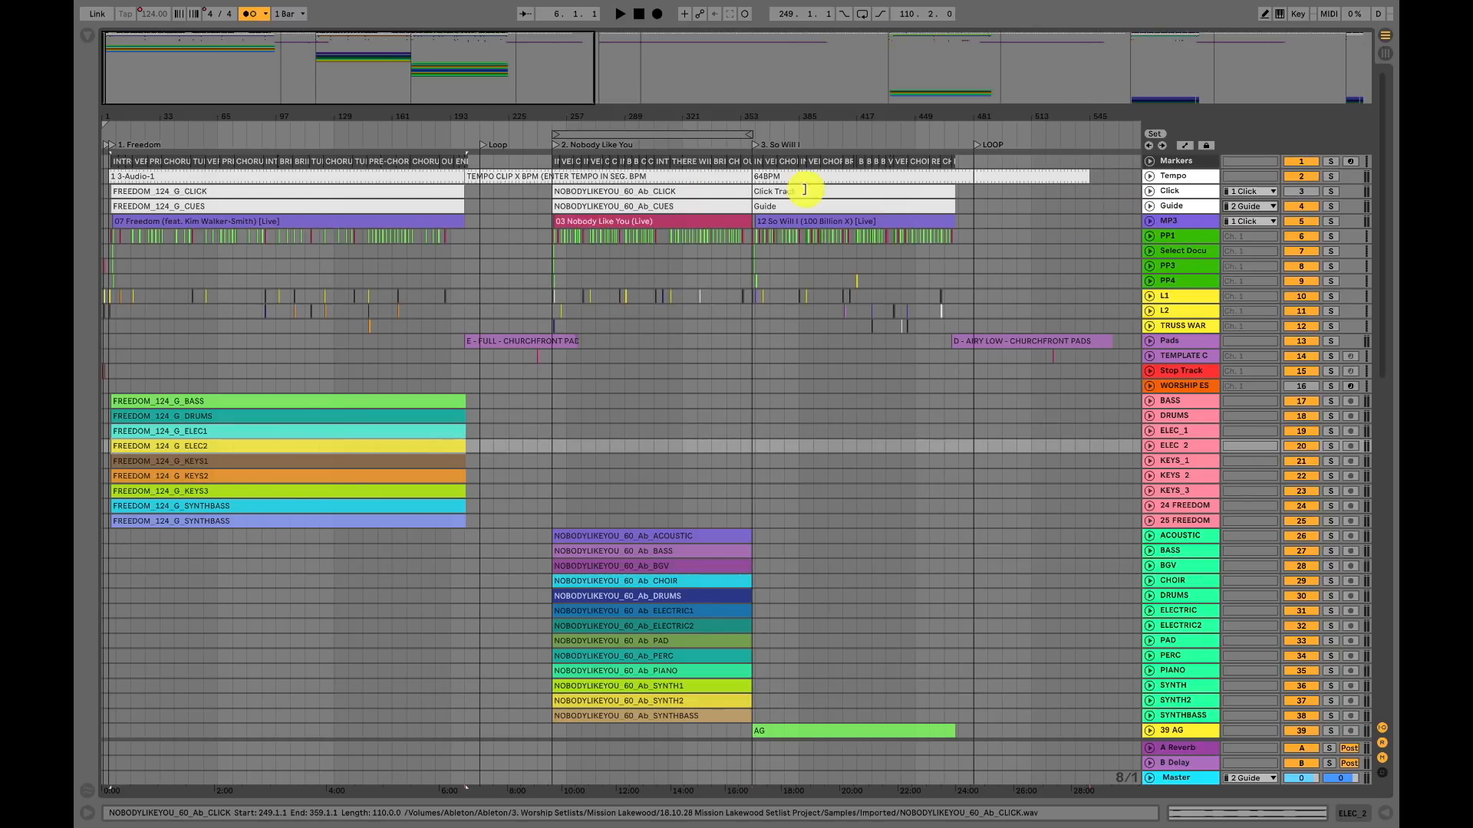
{"action": "left_click", "coordinate": [1245, 224]}
{"action": "left_click", "coordinate": [1245, 224]}
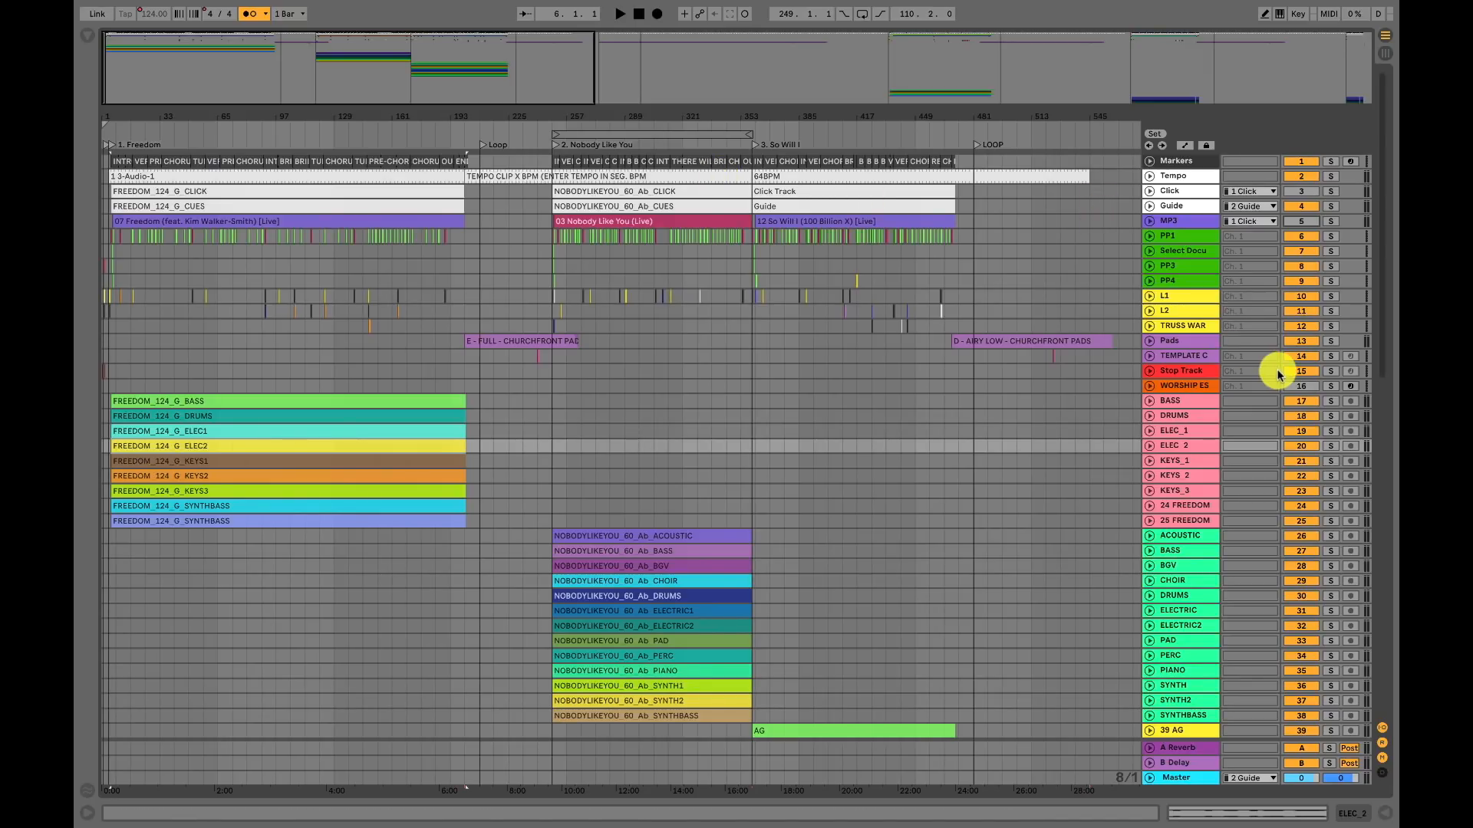
- Unfold the song stem tracks and set the Master output to 3/4 Tracks
{"action": "scroll", "coordinate": [1226, 368], "scroll_direction": "down", "scroll_amount": 5}
{"action": "scroll", "coordinate": [1225, 368], "scroll_direction": "up", "scroll_amount": 5}
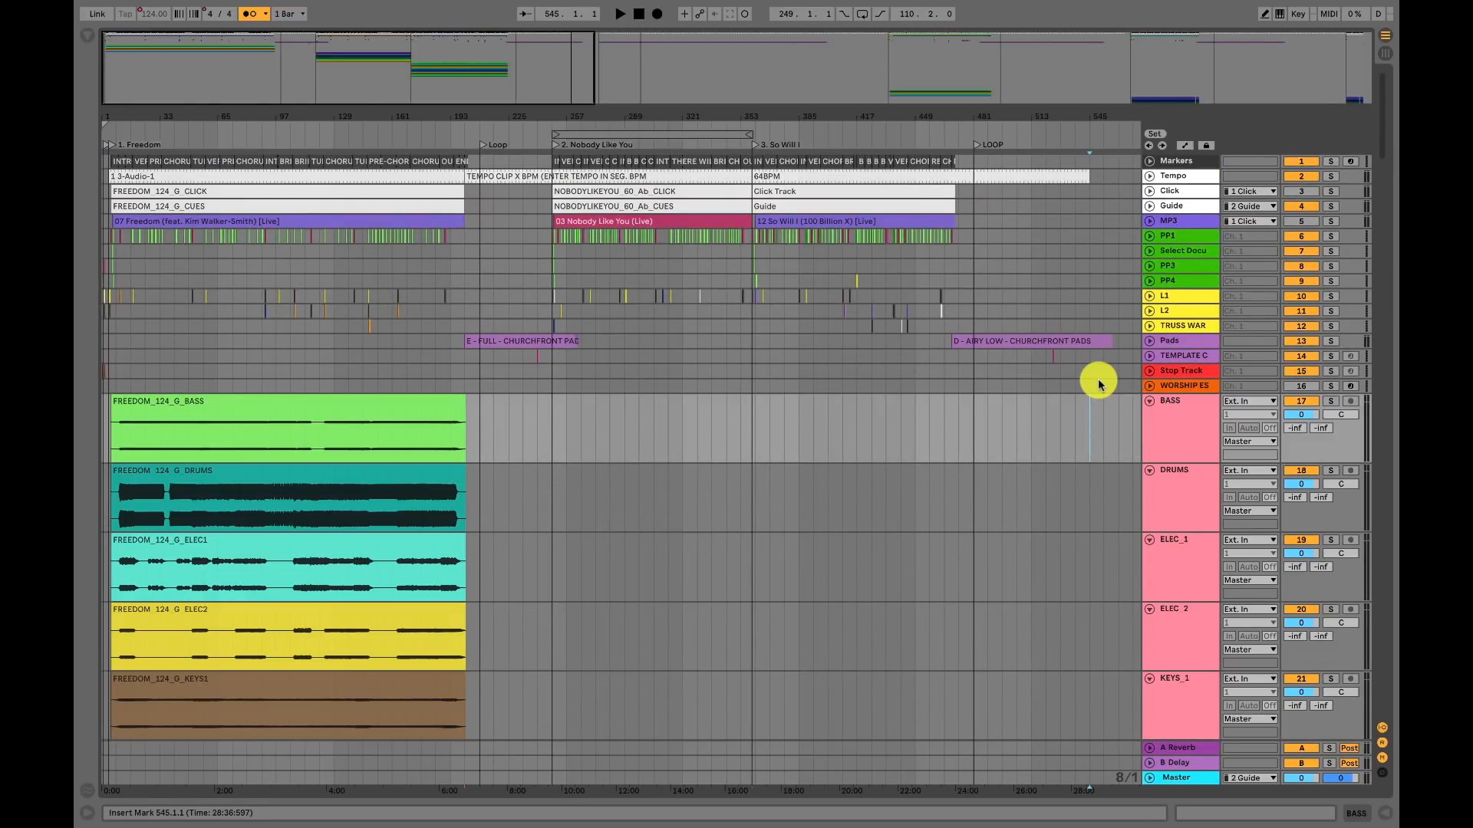
{"action": "left_click", "coordinate": [1386, 36]}
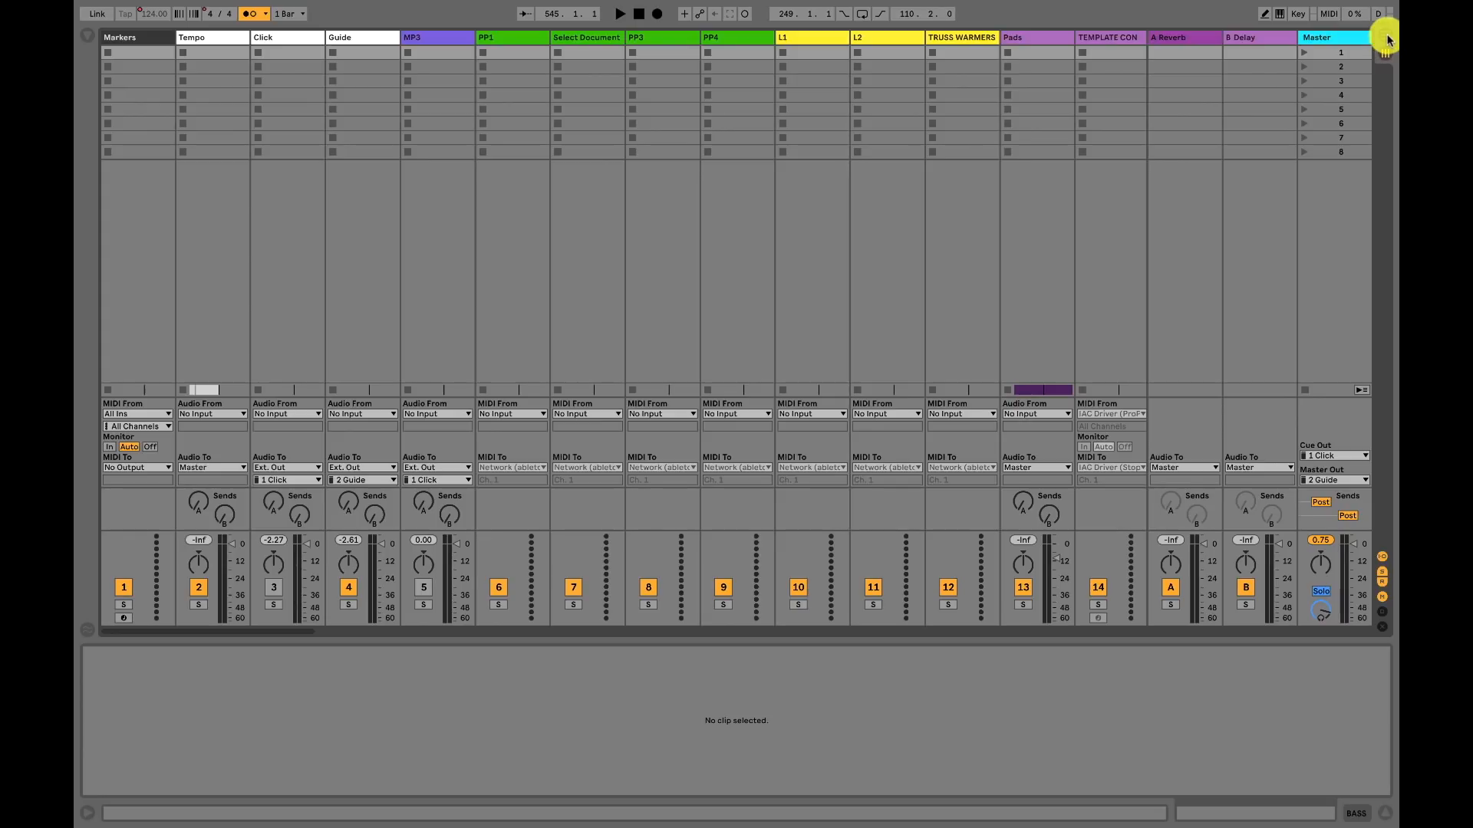
{"action": "left_click", "coordinate": [1337, 482]}
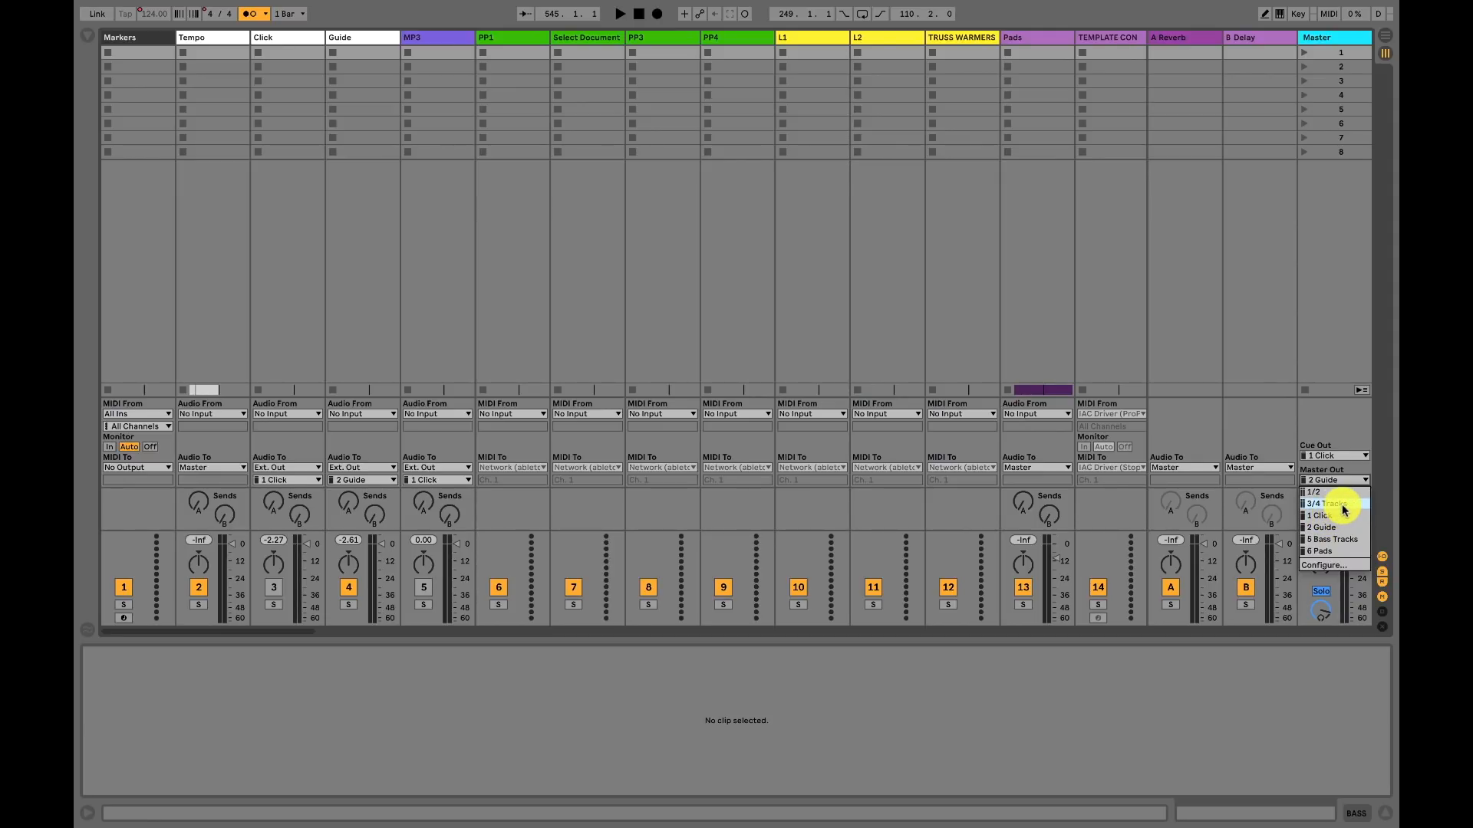
{"action": "left_click", "coordinate": [1344, 509]}
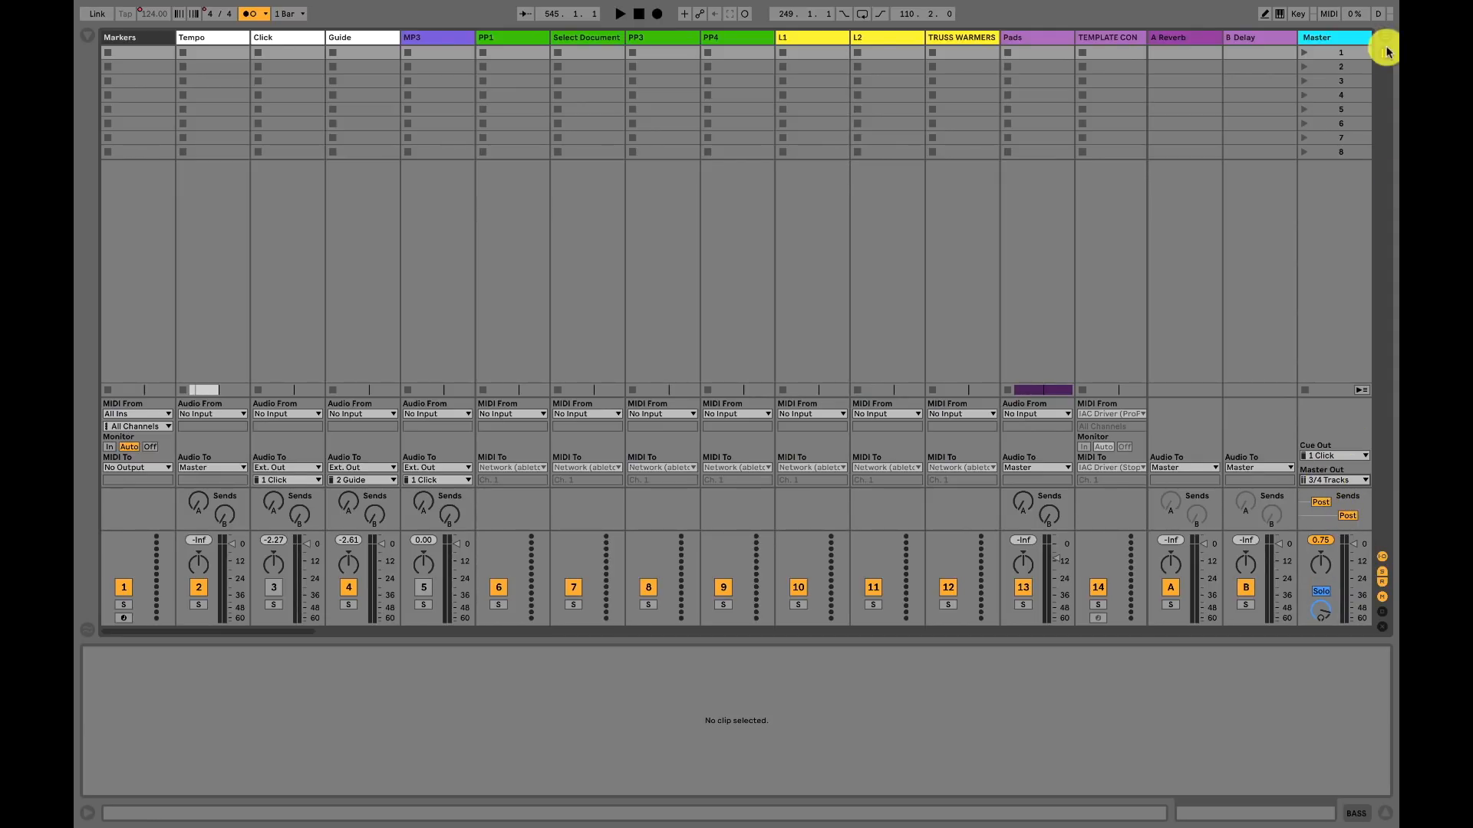
{"action": "left_click", "coordinate": [1387, 38]}
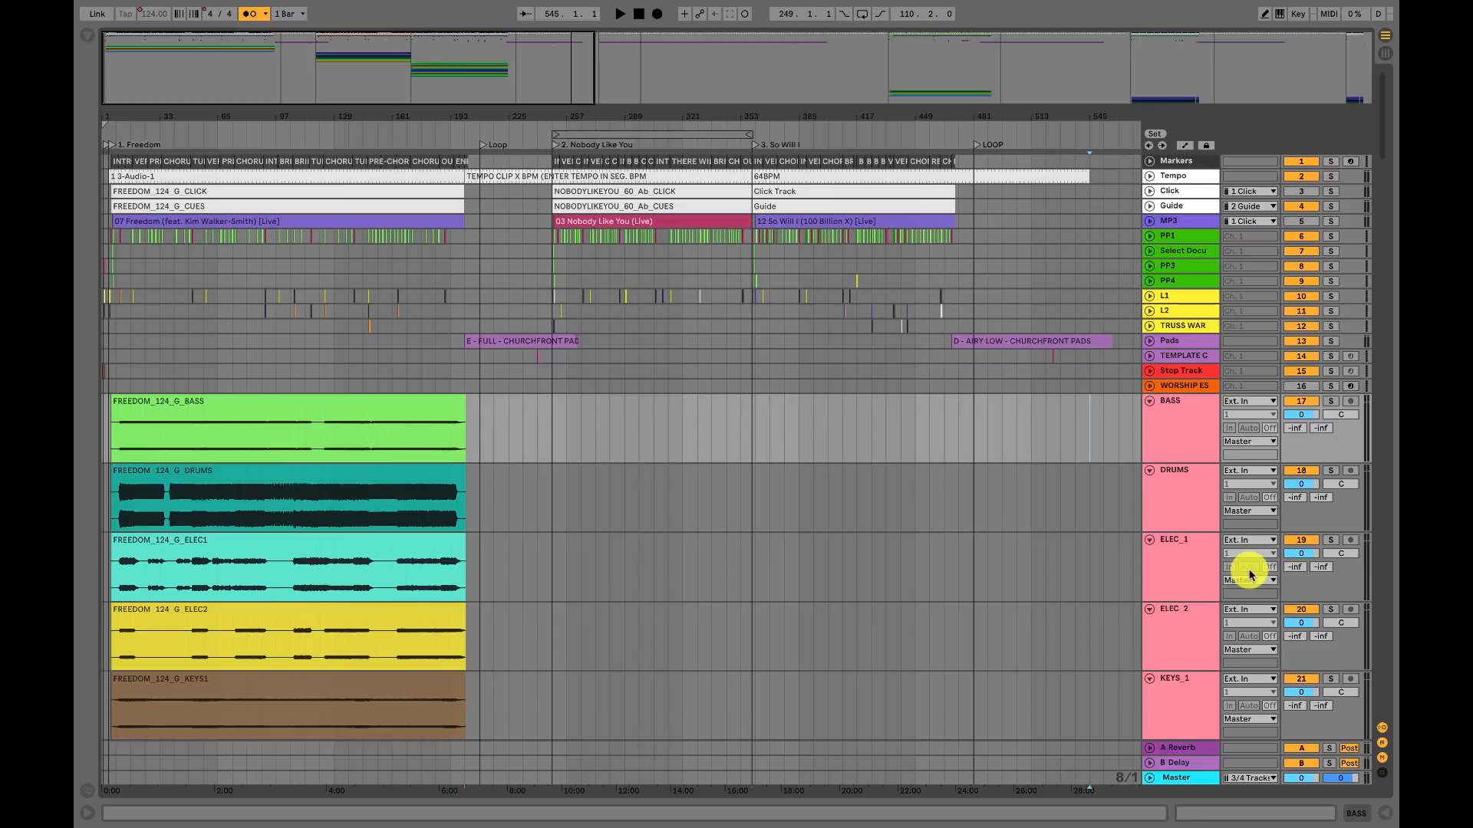
- Select the BASS tracks of the songs Freedom (track 17) and Nobody Like You (track 27)
{"action": "scroll", "coordinate": [1249, 576], "scroll_direction": "down", "scroll_amount": 10}
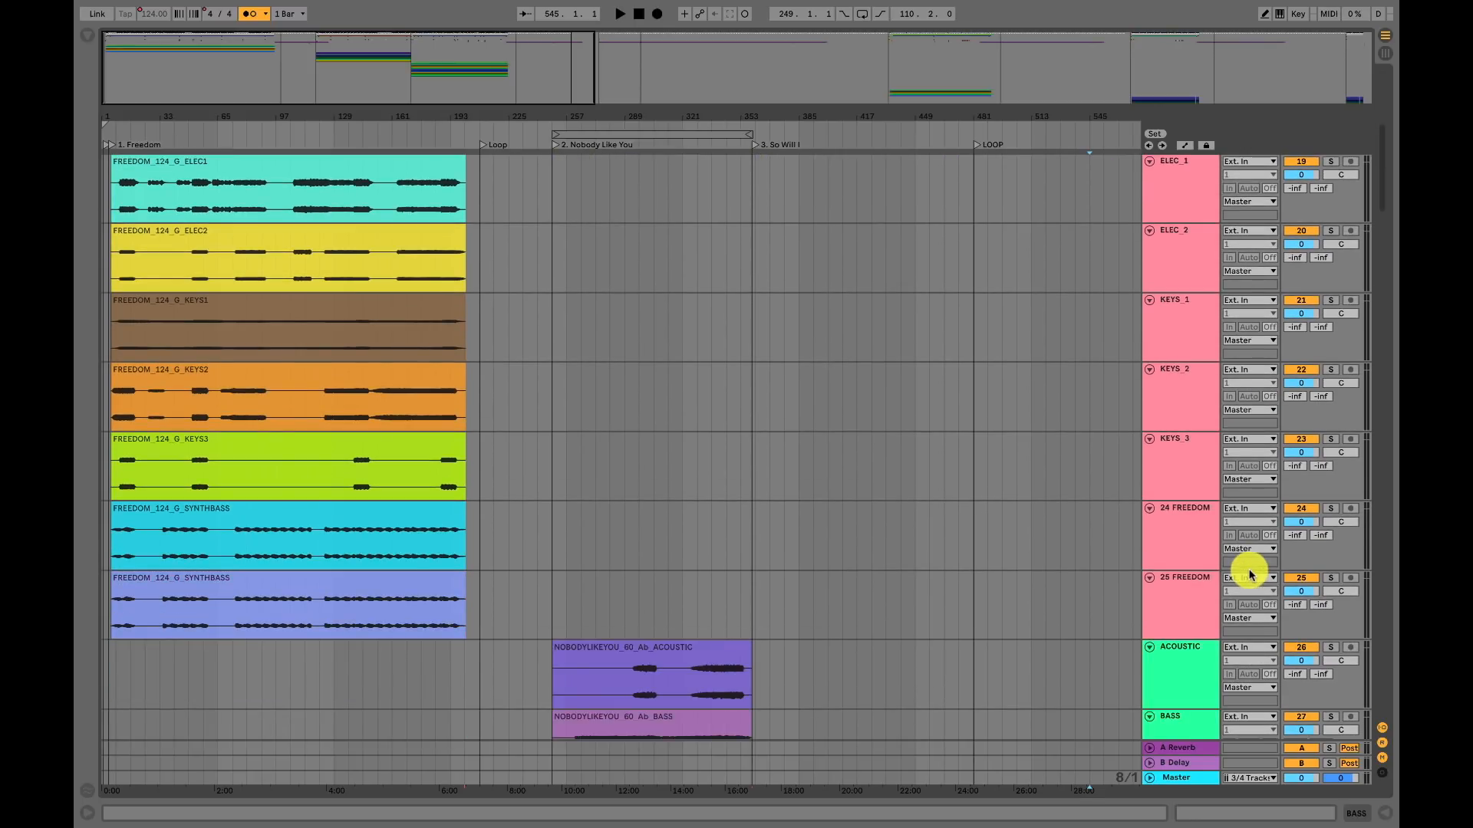
{"action": "scroll", "coordinate": [1249, 575], "scroll_direction": "up", "scroll_amount": 8}
{"action": "scroll", "coordinate": [1249, 575], "scroll_direction": "up", "scroll_amount": 4}
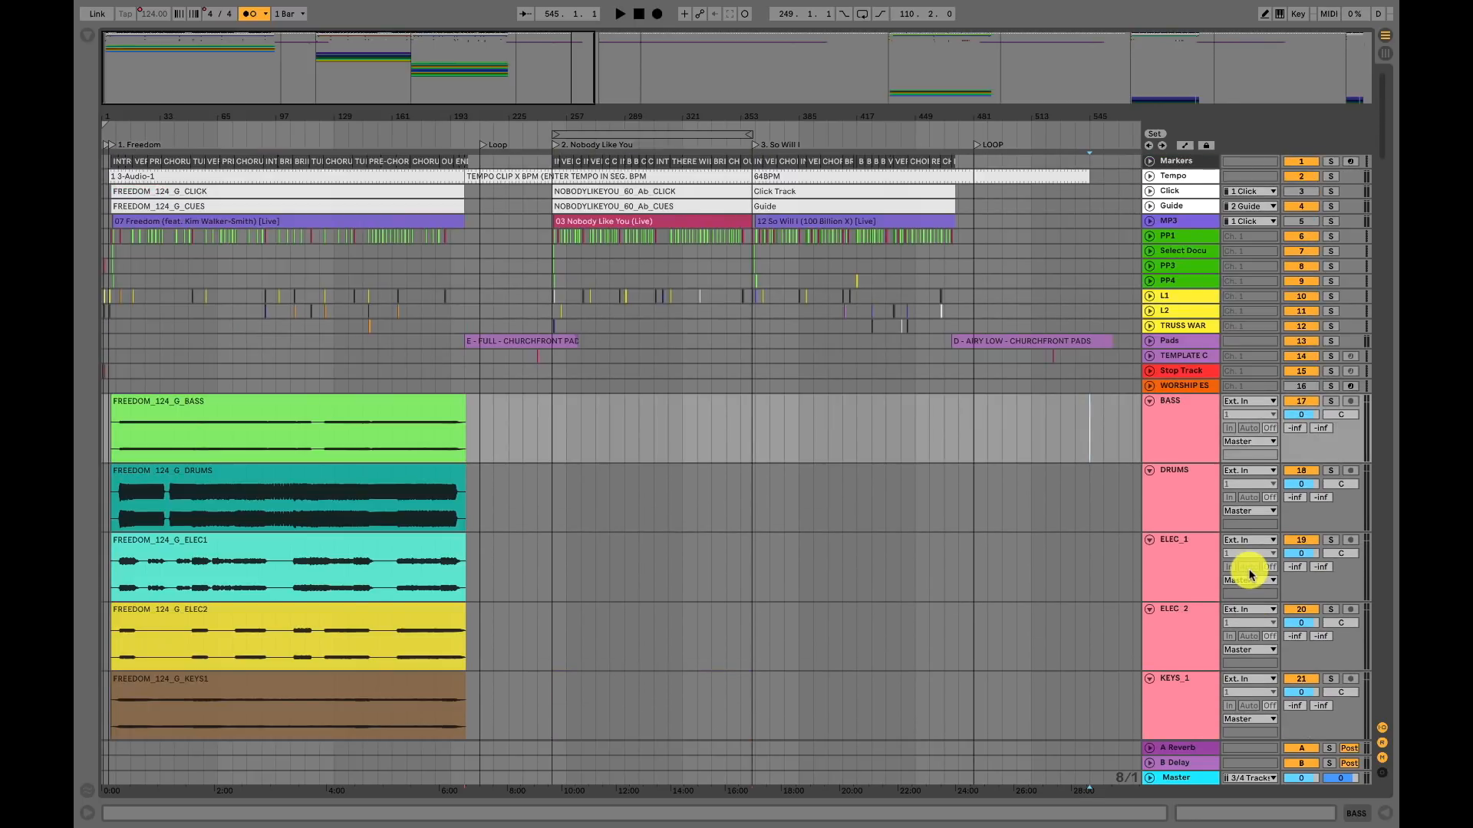
{"action": "left_click", "coordinate": [1186, 438]}
{"action": "scroll", "coordinate": [1185, 438], "scroll_direction": "down", "scroll_amount": 8}
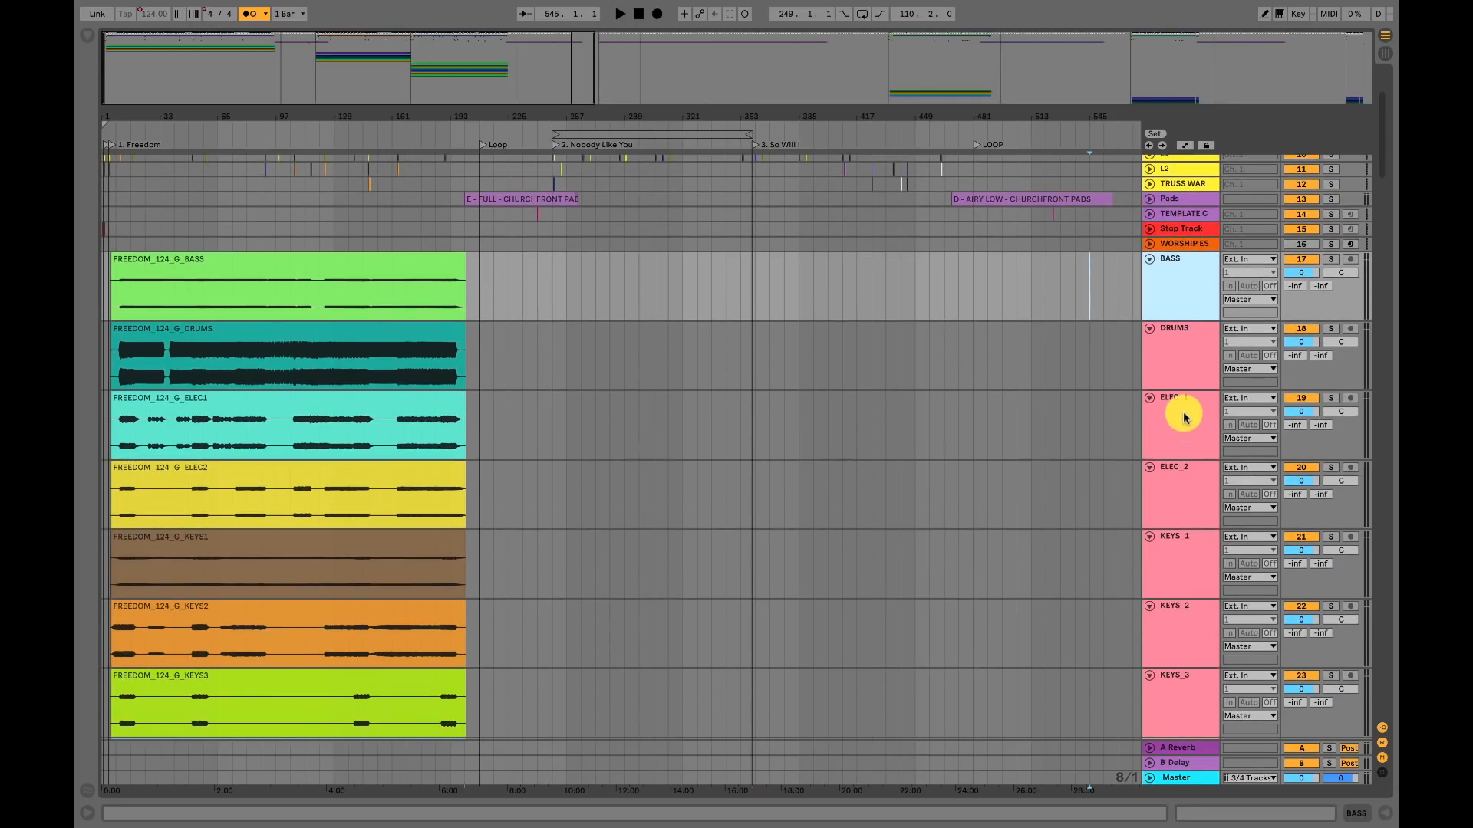
{"action": "scroll", "coordinate": [1170, 537], "scroll_direction": "down", "scroll_amount": 20}
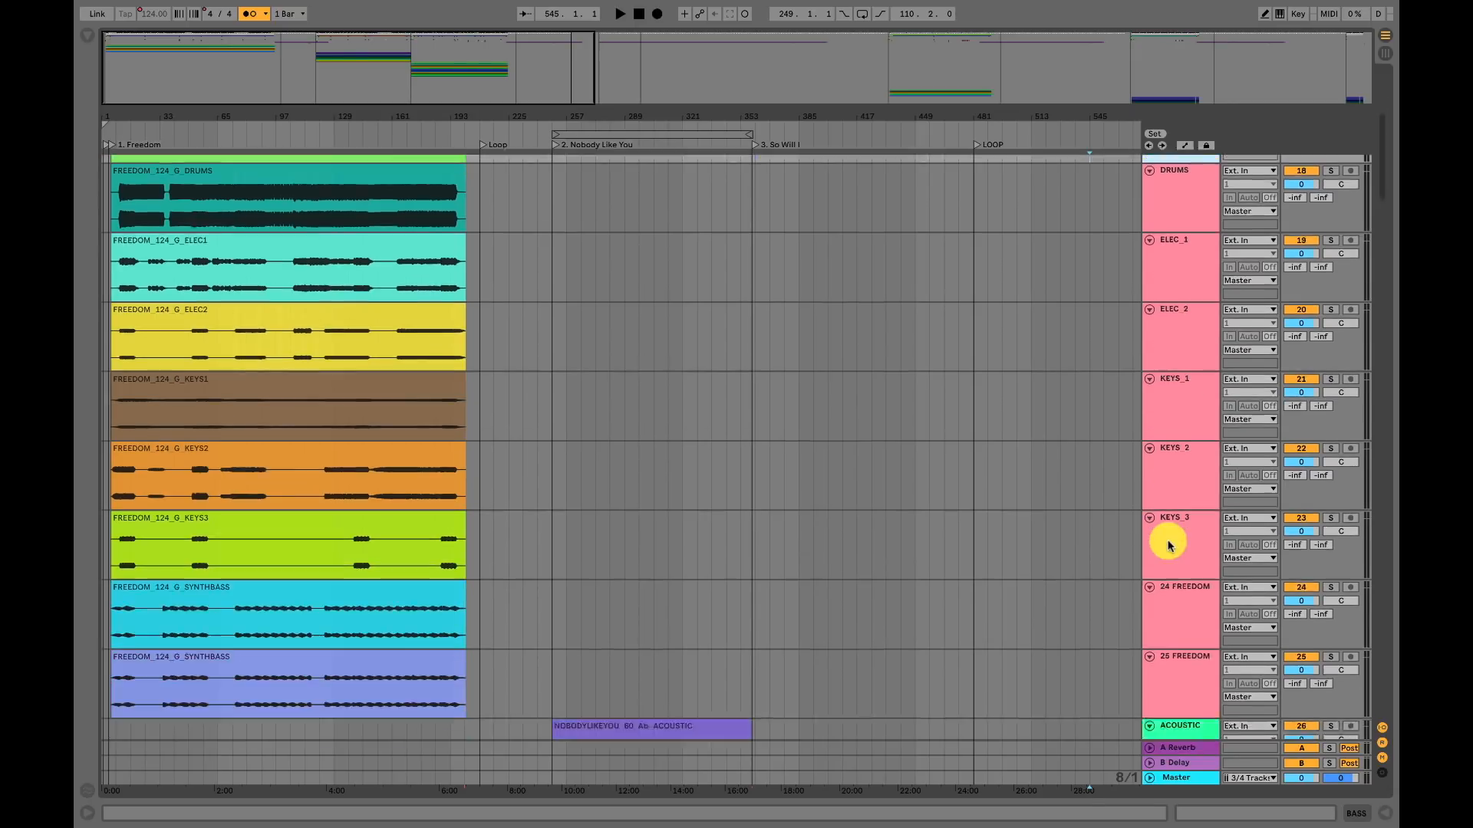
{"action": "left_click", "coordinate": [1184, 444]}
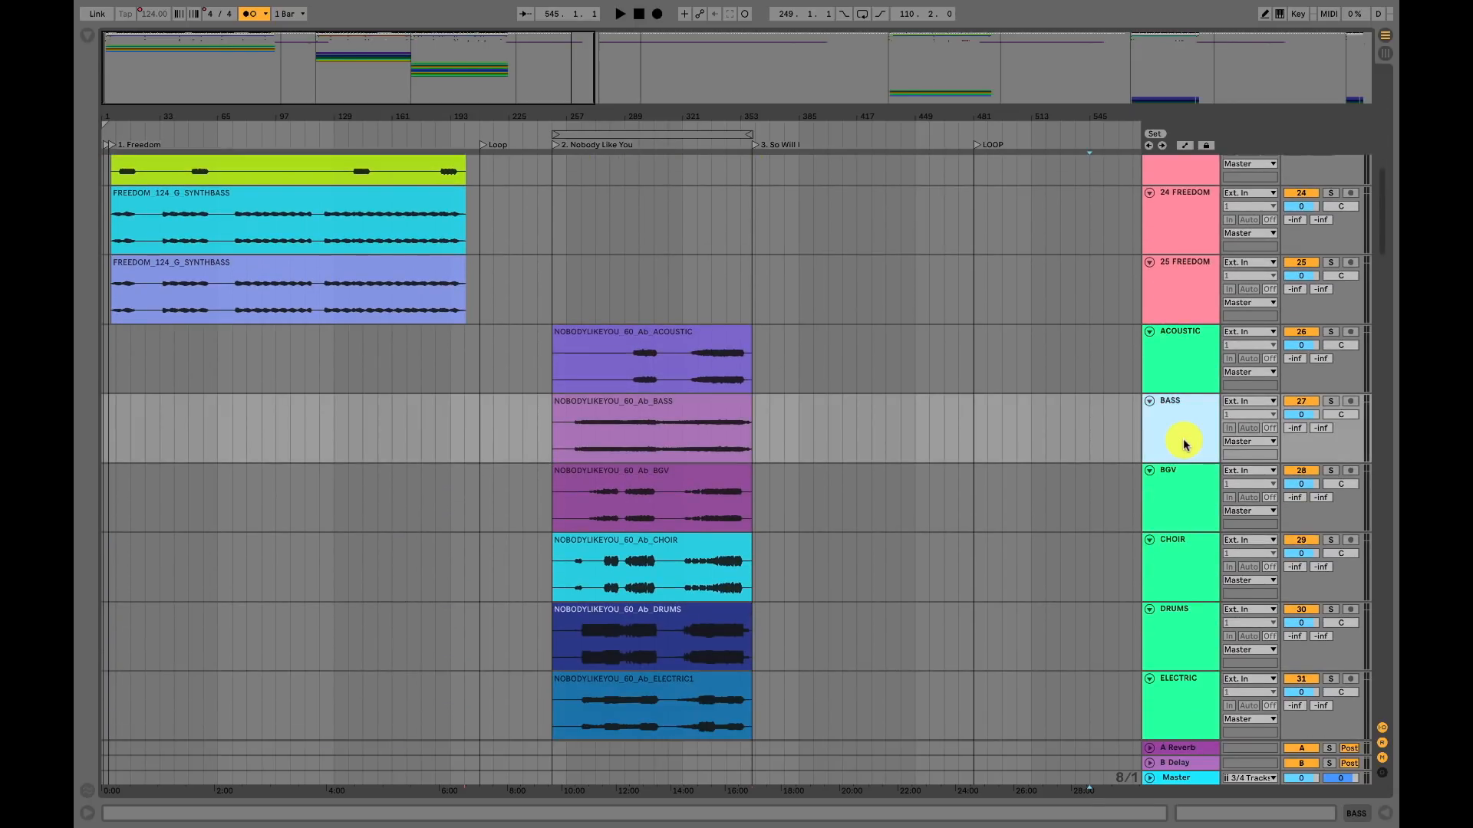
- Select the 40 Bass track of So Will I and the Bass track in the blue track group
{"action": "scroll", "coordinate": [1183, 443], "scroll_direction": "down", "scroll_amount": 20}
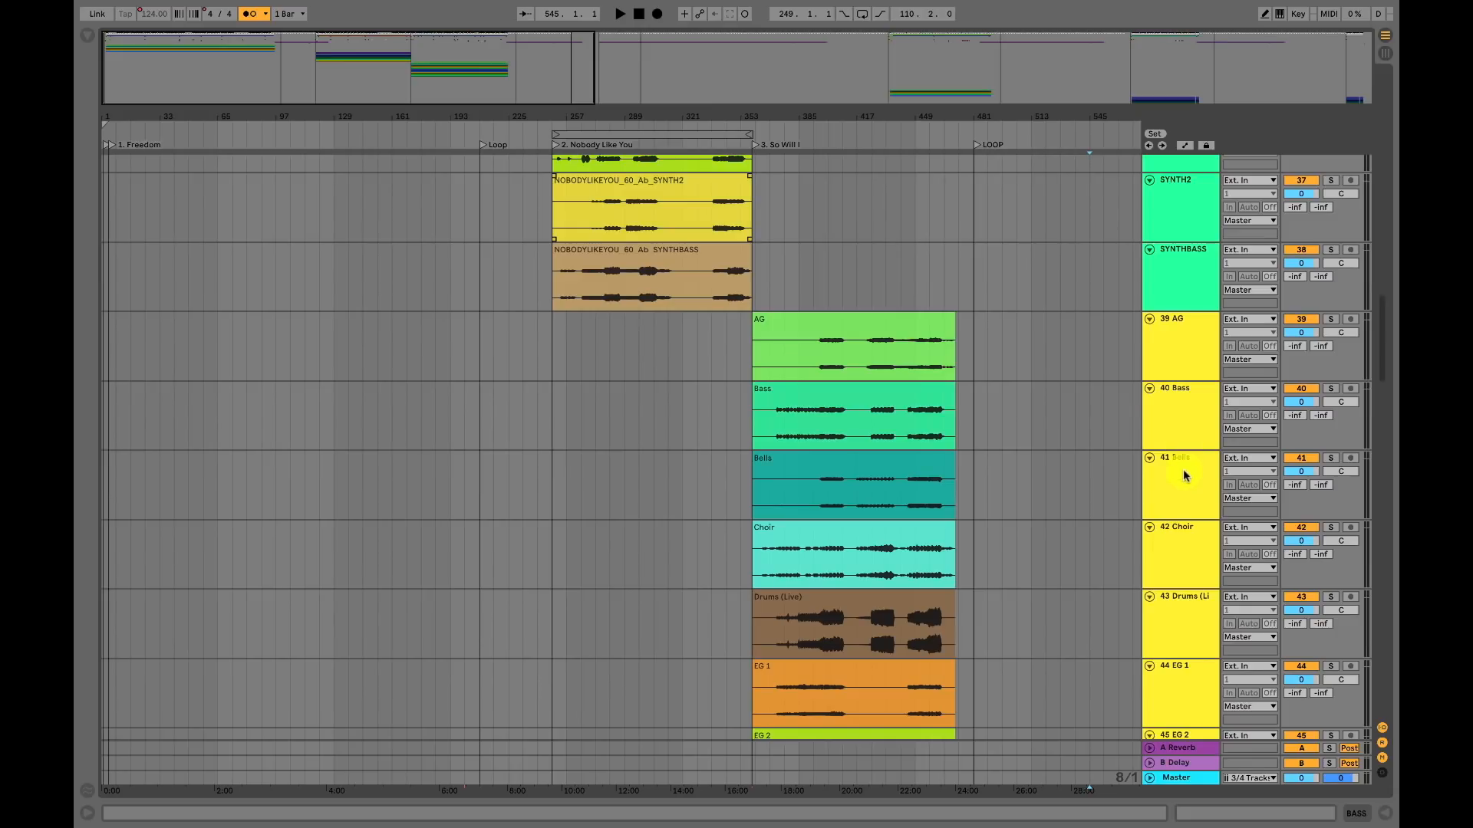
{"action": "left_click", "coordinate": [1181, 404]}
{"action": "scroll", "coordinate": [1181, 403], "scroll_direction": "down", "scroll_amount": 15}
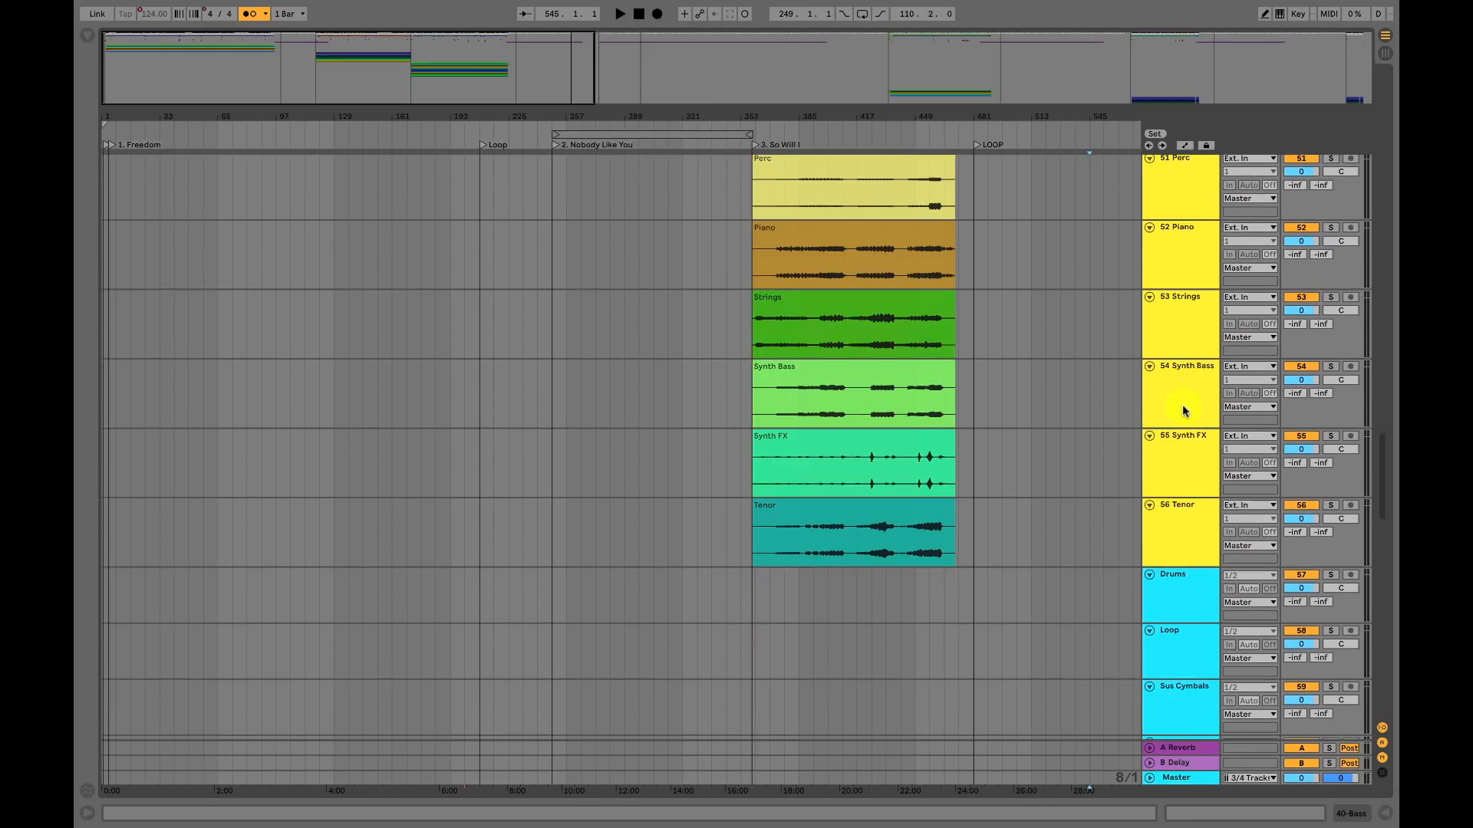
{"action": "left_click", "coordinate": [1184, 484]}
{"action": "scroll", "coordinate": [1185, 485], "scroll_direction": "down", "scroll_amount": 15}
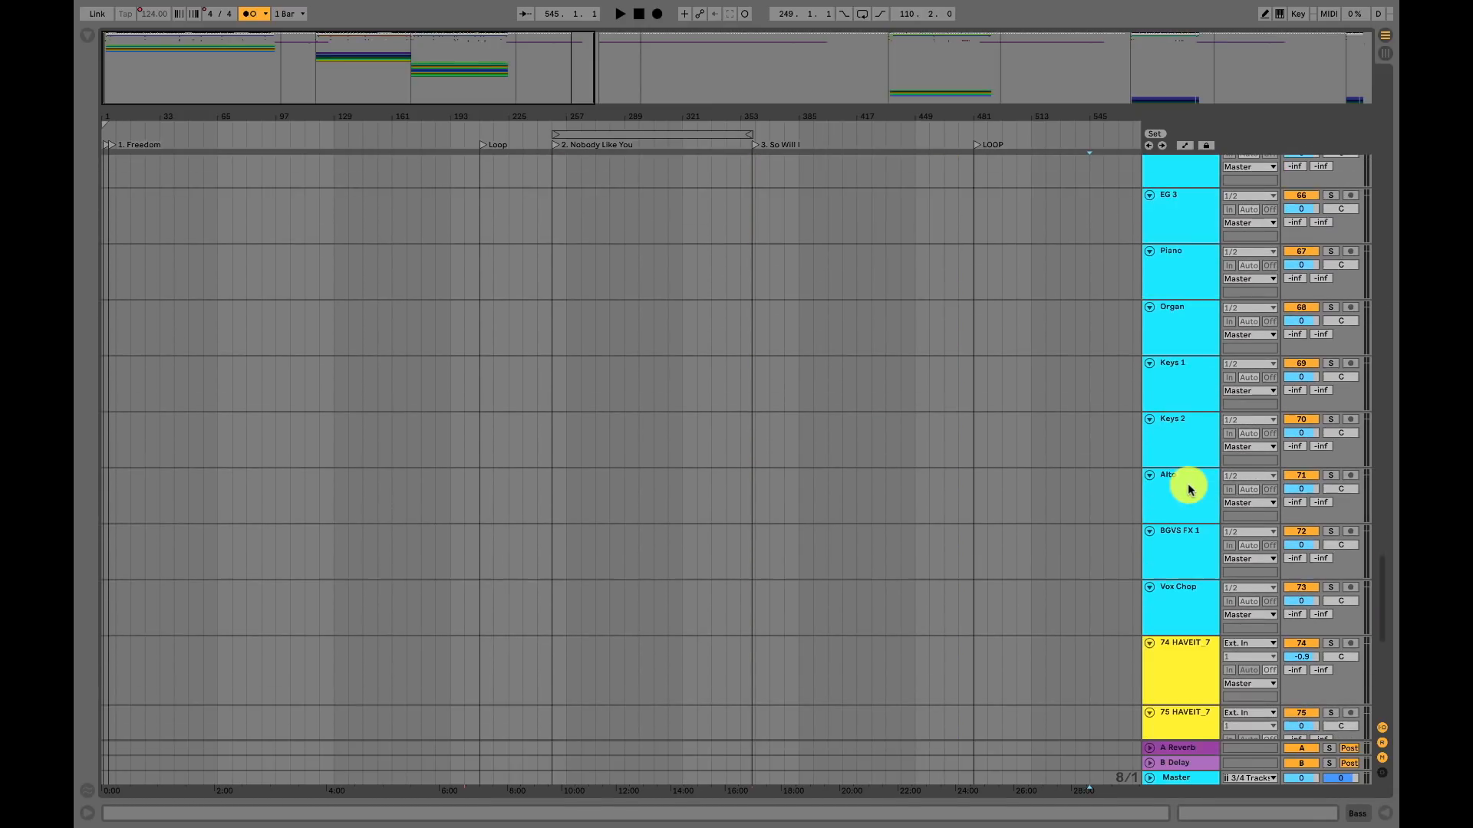
- Add track 75, the BASS stem of Have It All, to the selected bass tracks and route them all to external output 5 Bass Tracks
{"action": "scroll", "coordinate": [1187, 483], "scroll_direction": "down", "scroll_amount": 10}
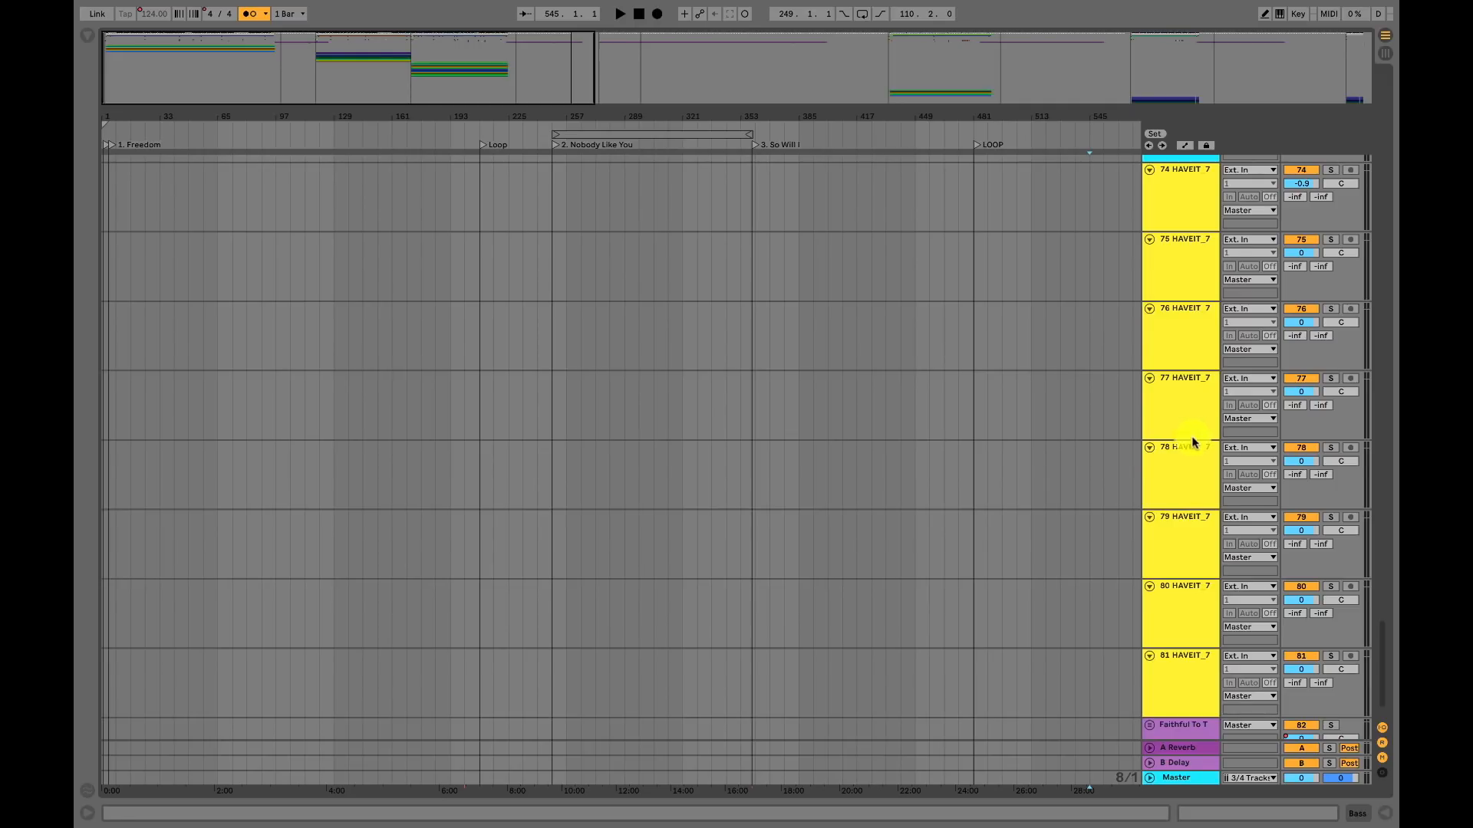
{"action": "scroll", "coordinate": [872, 459], "scroll_direction": "right", "scroll_amount": 15}
{"action": "scroll", "coordinate": [873, 458], "scroll_direction": "left", "scroll_amount": 15}
{"action": "left_click", "coordinate": [872, 458]}
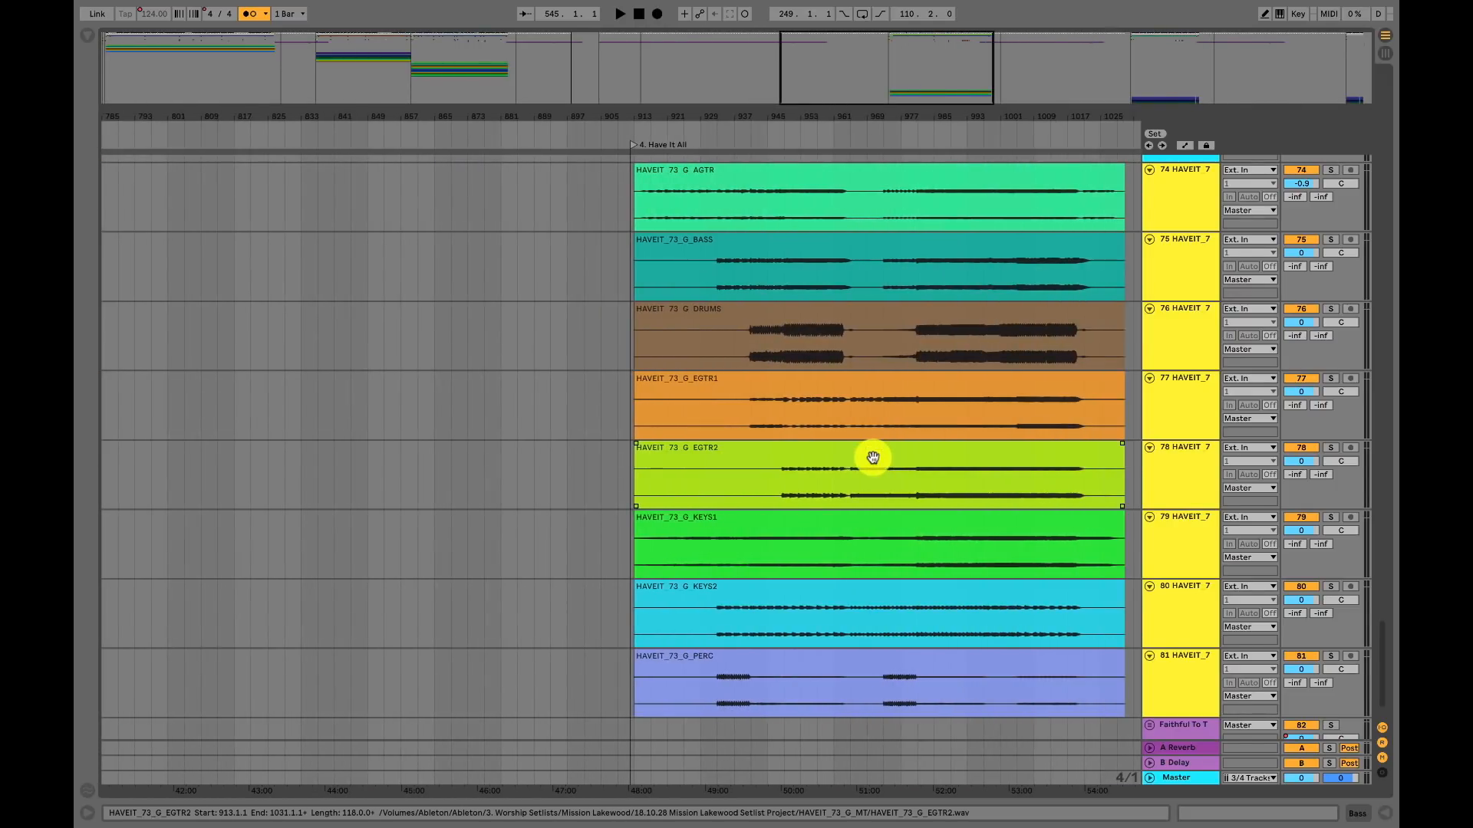
{"action": "scroll", "coordinate": [761, 501], "scroll_direction": "down", "scroll_amount": 2}
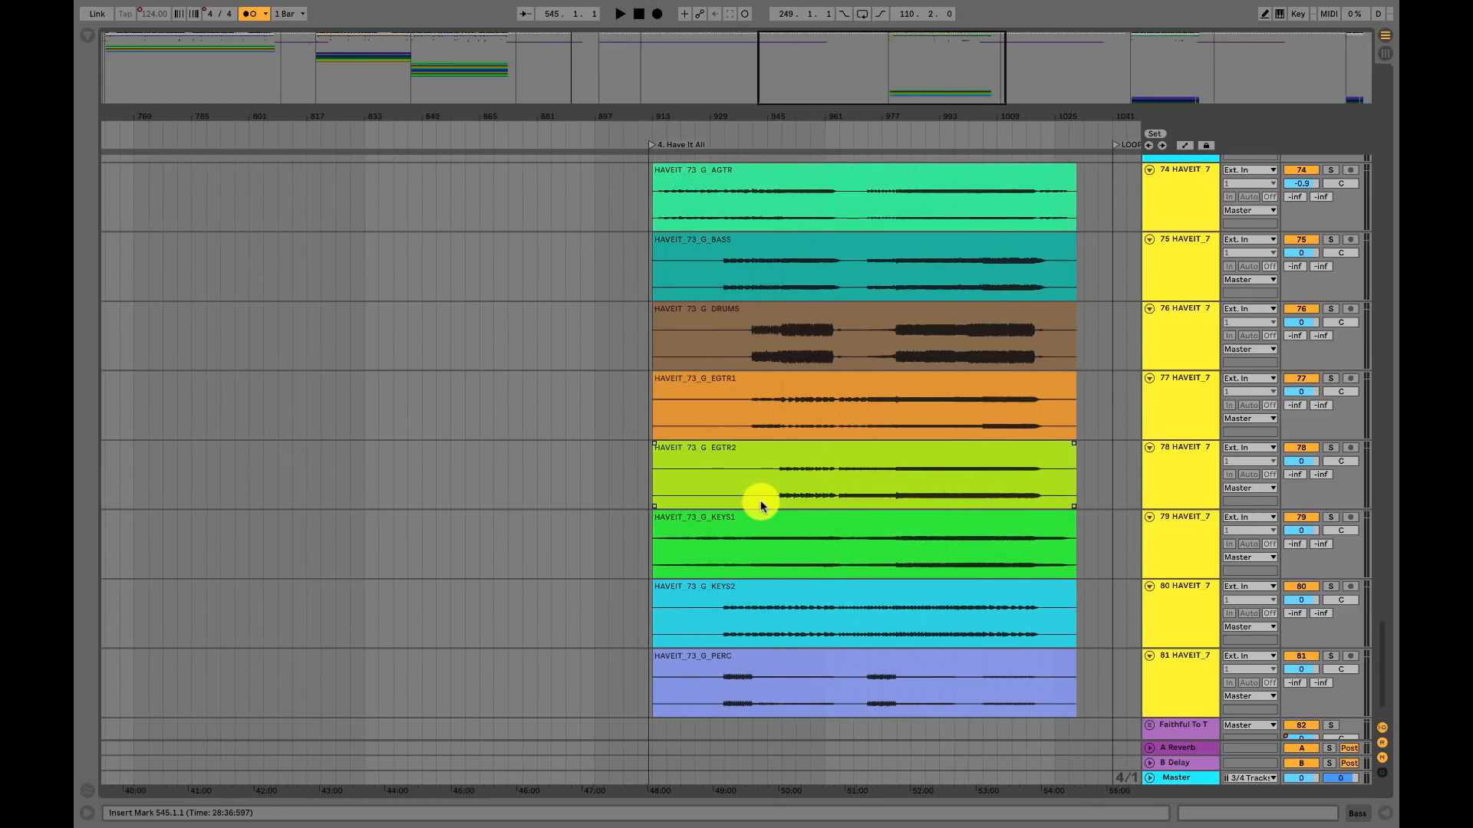
{"action": "left_click", "coordinate": [1195, 242]}
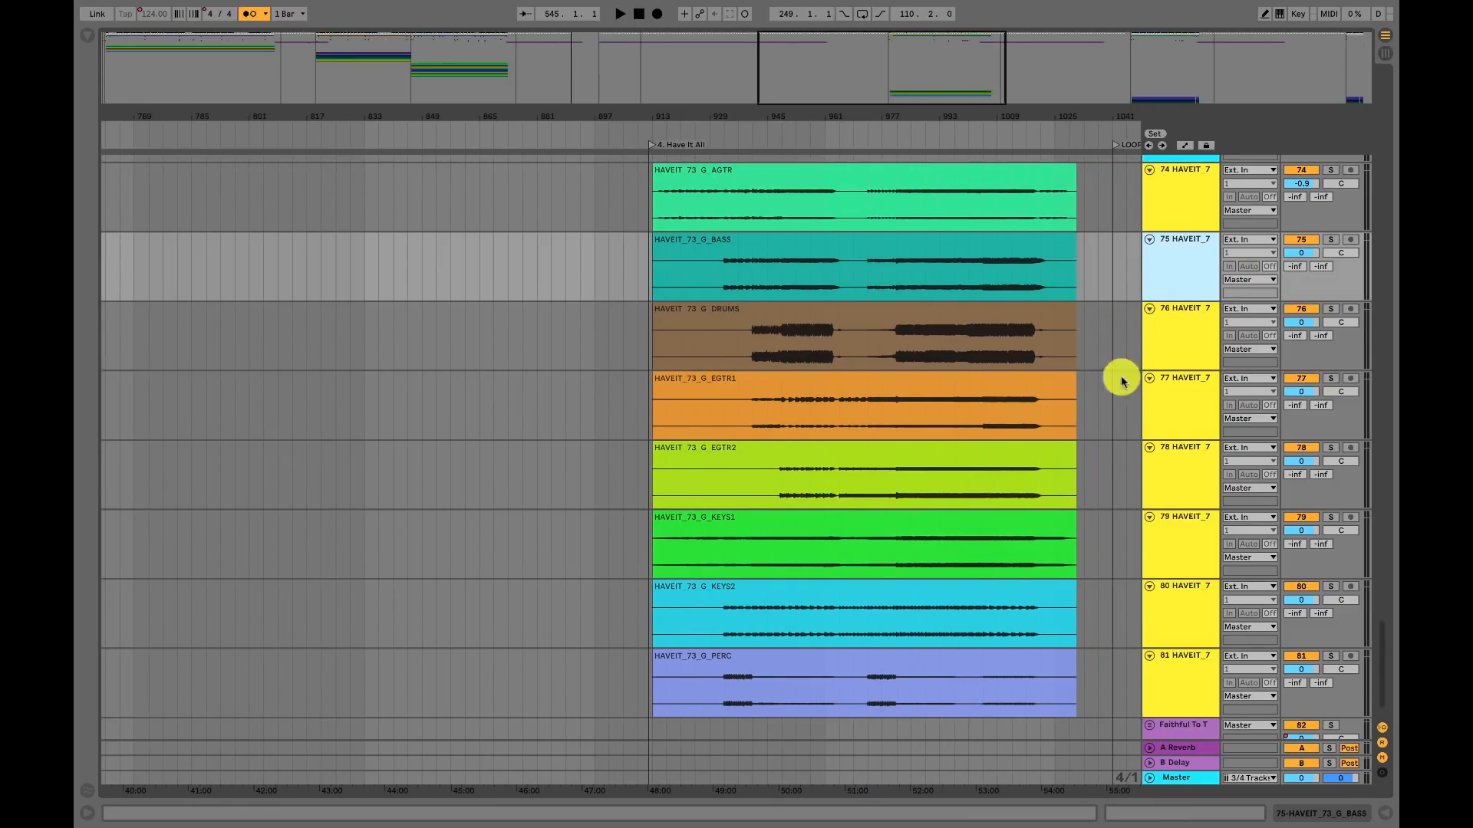
{"action": "scroll", "coordinate": [1209, 291], "scroll_direction": "up", "scroll_amount": 5}
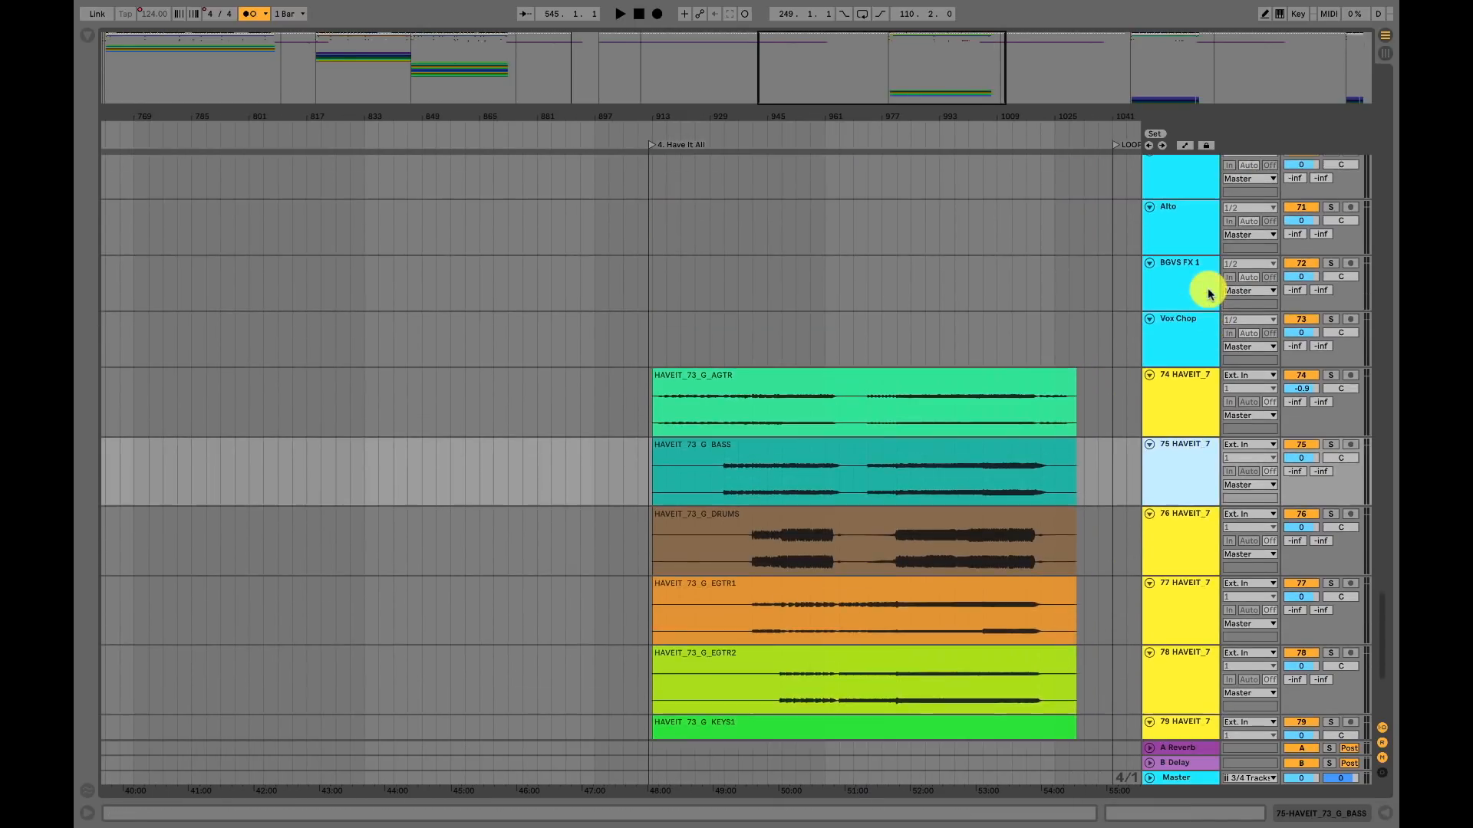
{"action": "left_click", "coordinate": [1247, 486]}
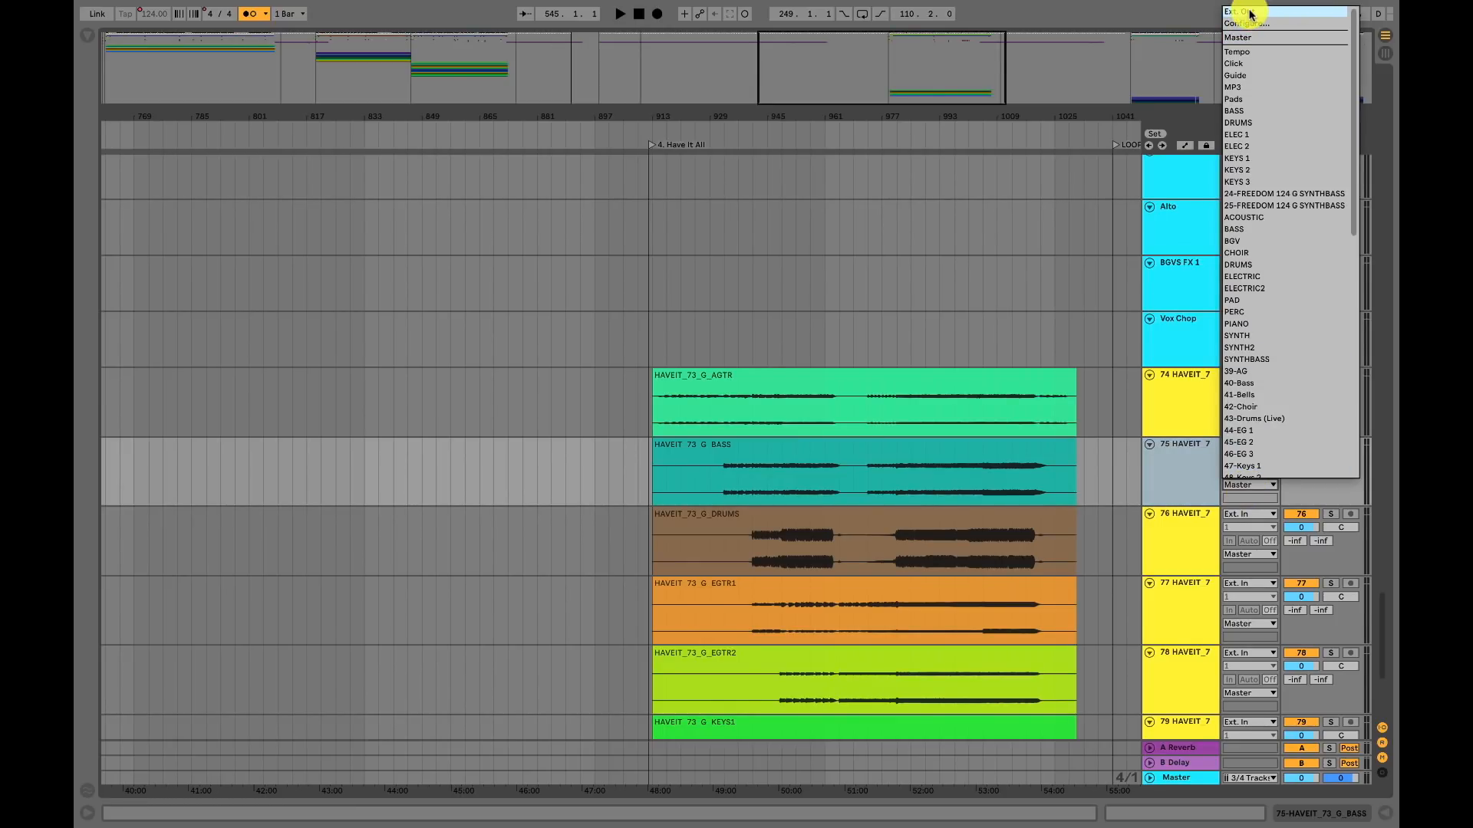
{"action": "left_click", "coordinate": [1250, 12]}
{"action": "left_click", "coordinate": [1249, 498]}
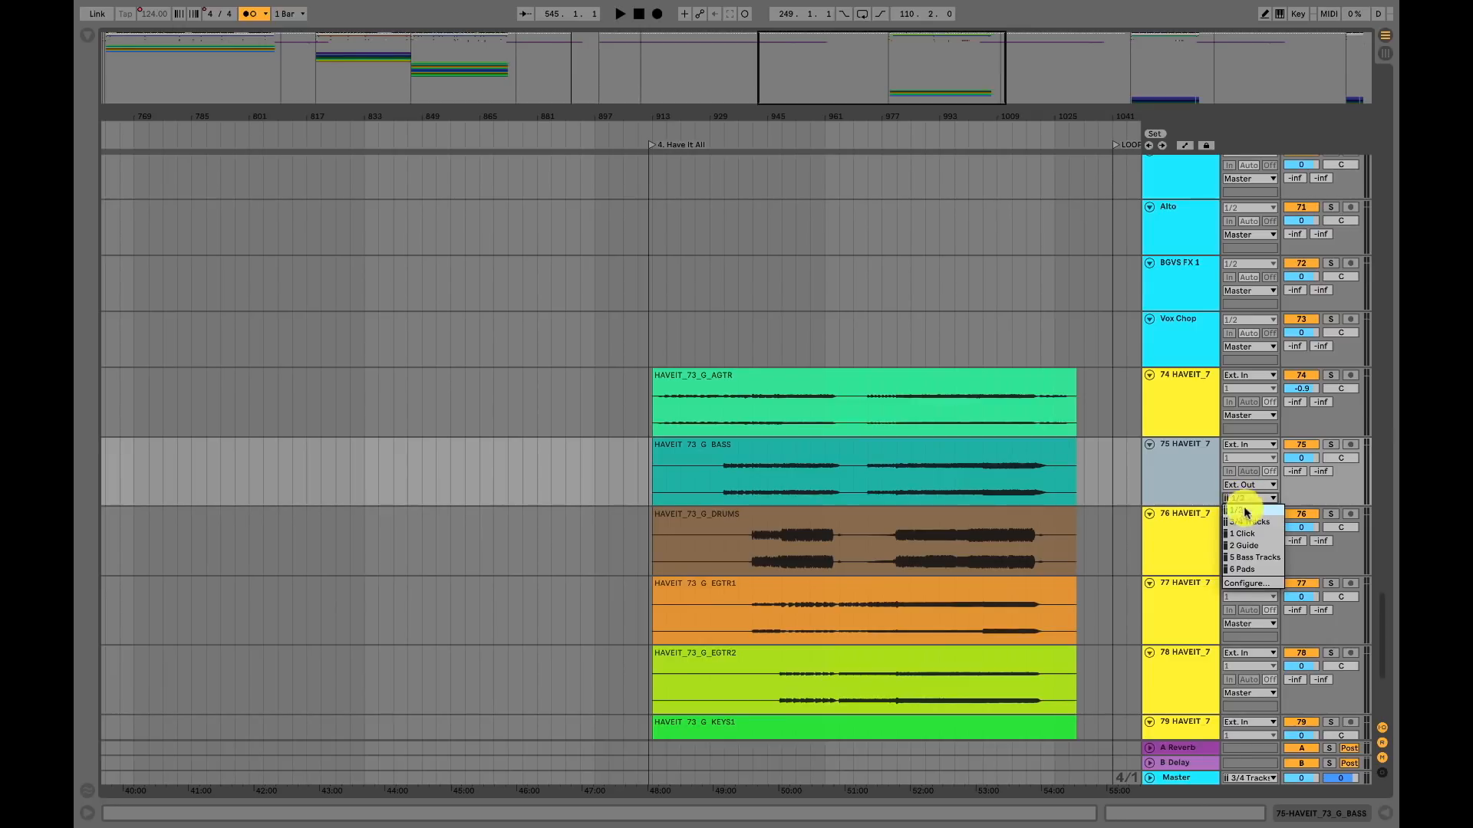
{"action": "left_click", "coordinate": [1250, 558]}
- Route the 54 Synth Bass track to external output 5 Bass Tracks
{"action": "scroll", "coordinate": [1161, 449], "scroll_direction": "up", "scroll_amount": 6}
{"action": "scroll", "coordinate": [1160, 445], "scroll_direction": "up", "scroll_amount": 8}
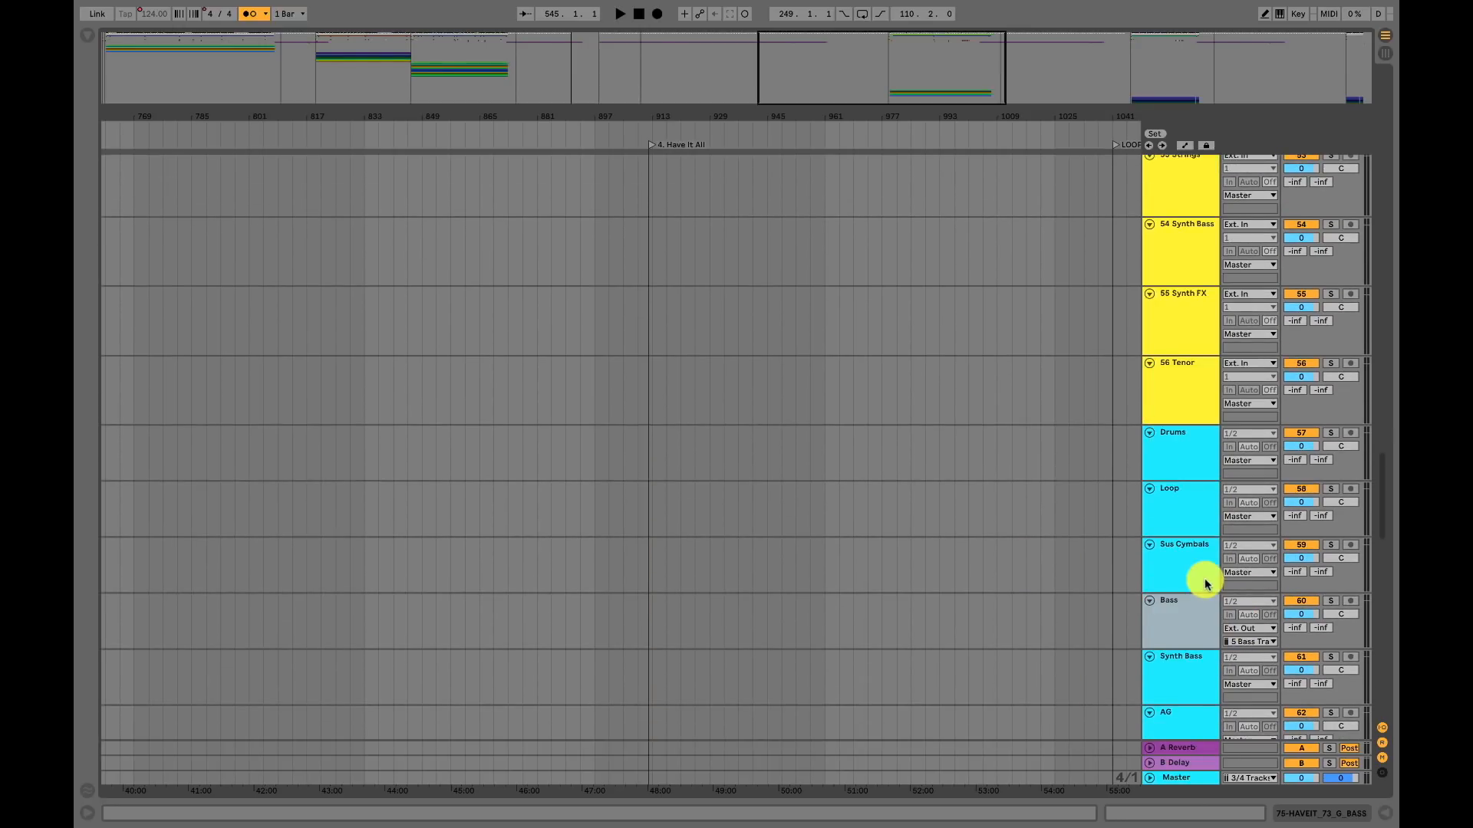
{"action": "scroll", "coordinate": [1197, 552], "scroll_direction": "up", "scroll_amount": 2}
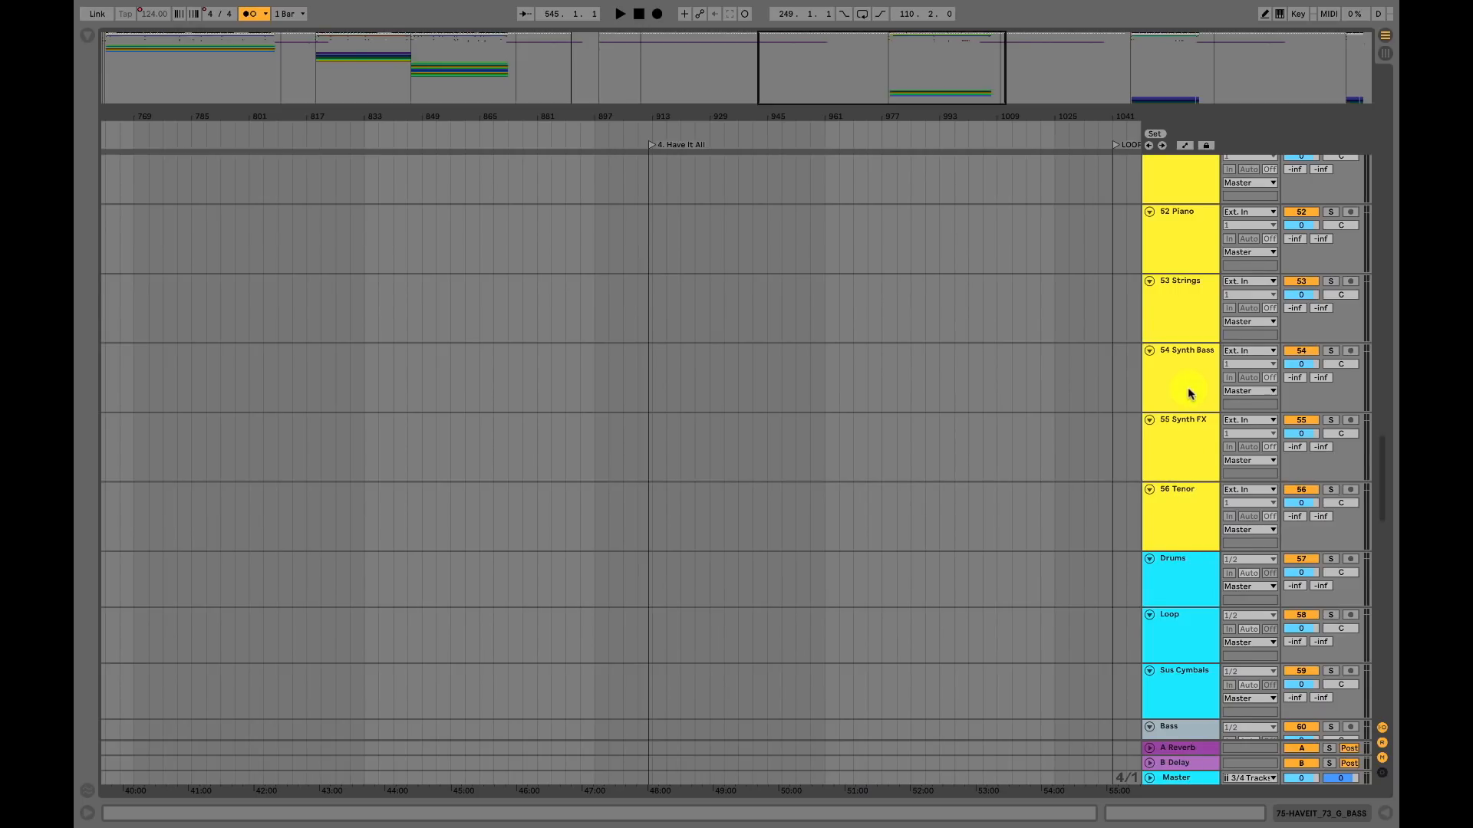
{"action": "left_click", "coordinate": [1250, 392]}
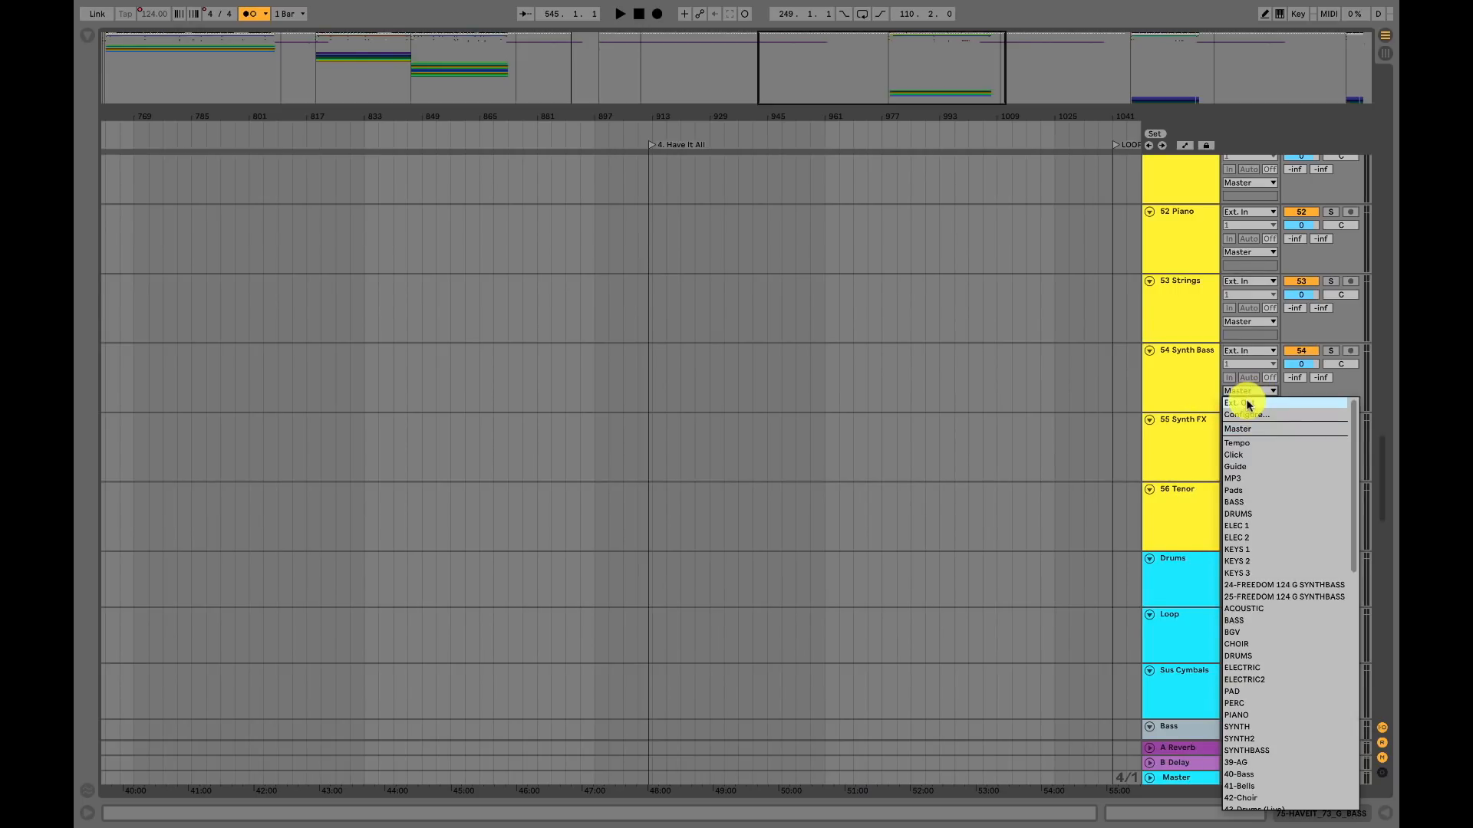
{"action": "left_click", "coordinate": [1248, 403]}
{"action": "left_click", "coordinate": [1250, 405]}
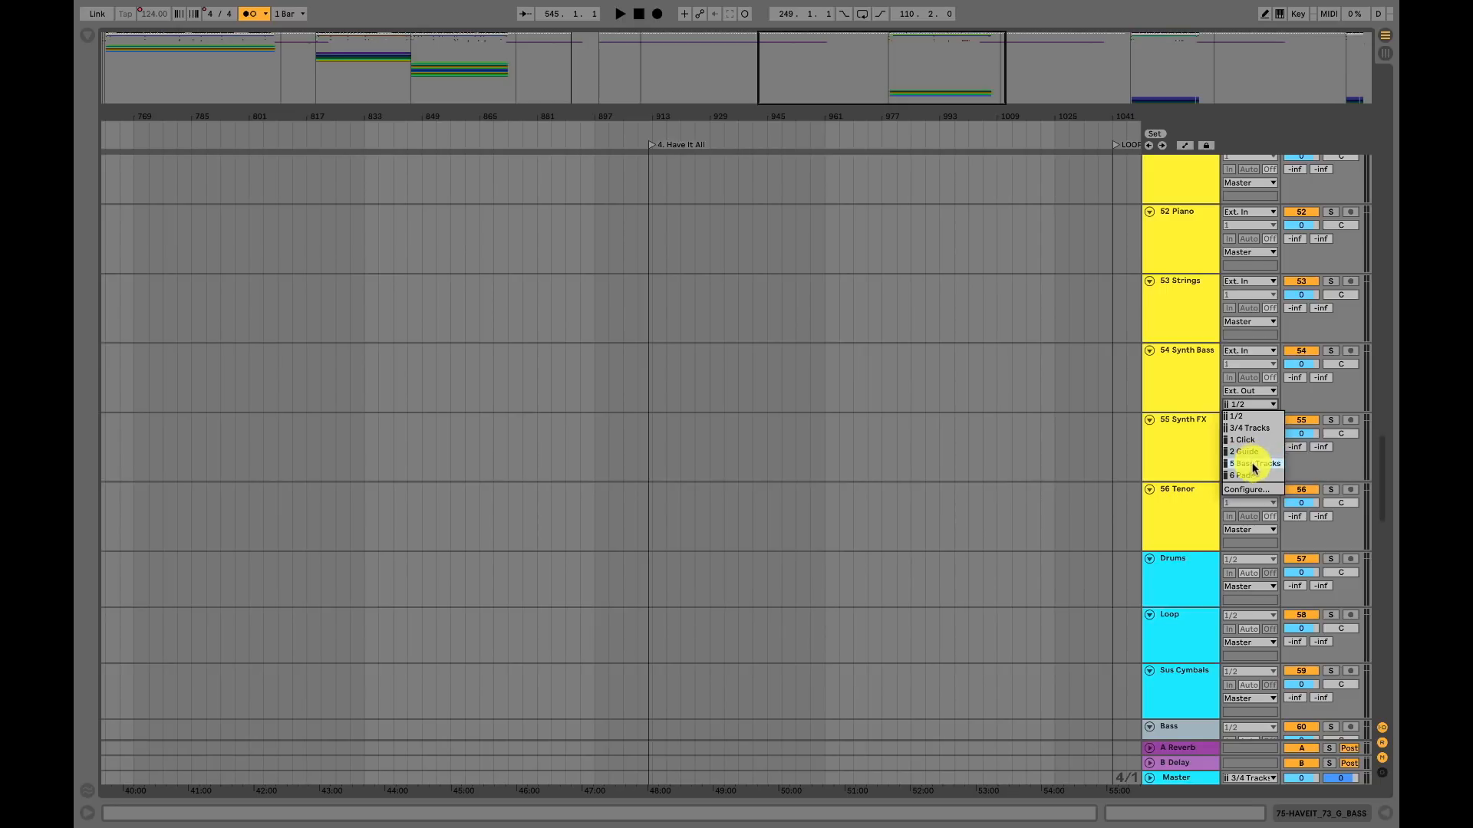
{"action": "left_click", "coordinate": [1255, 464]}
- Route the SYNTHBASS track of Nobody Like You (track 38) to external output 5 Bass Tracks
{"action": "scroll", "coordinate": [1183, 357], "scroll_direction": "up", "scroll_amount": 3}
{"action": "scroll", "coordinate": [1183, 357], "scroll_direction": "up", "scroll_amount": 14}
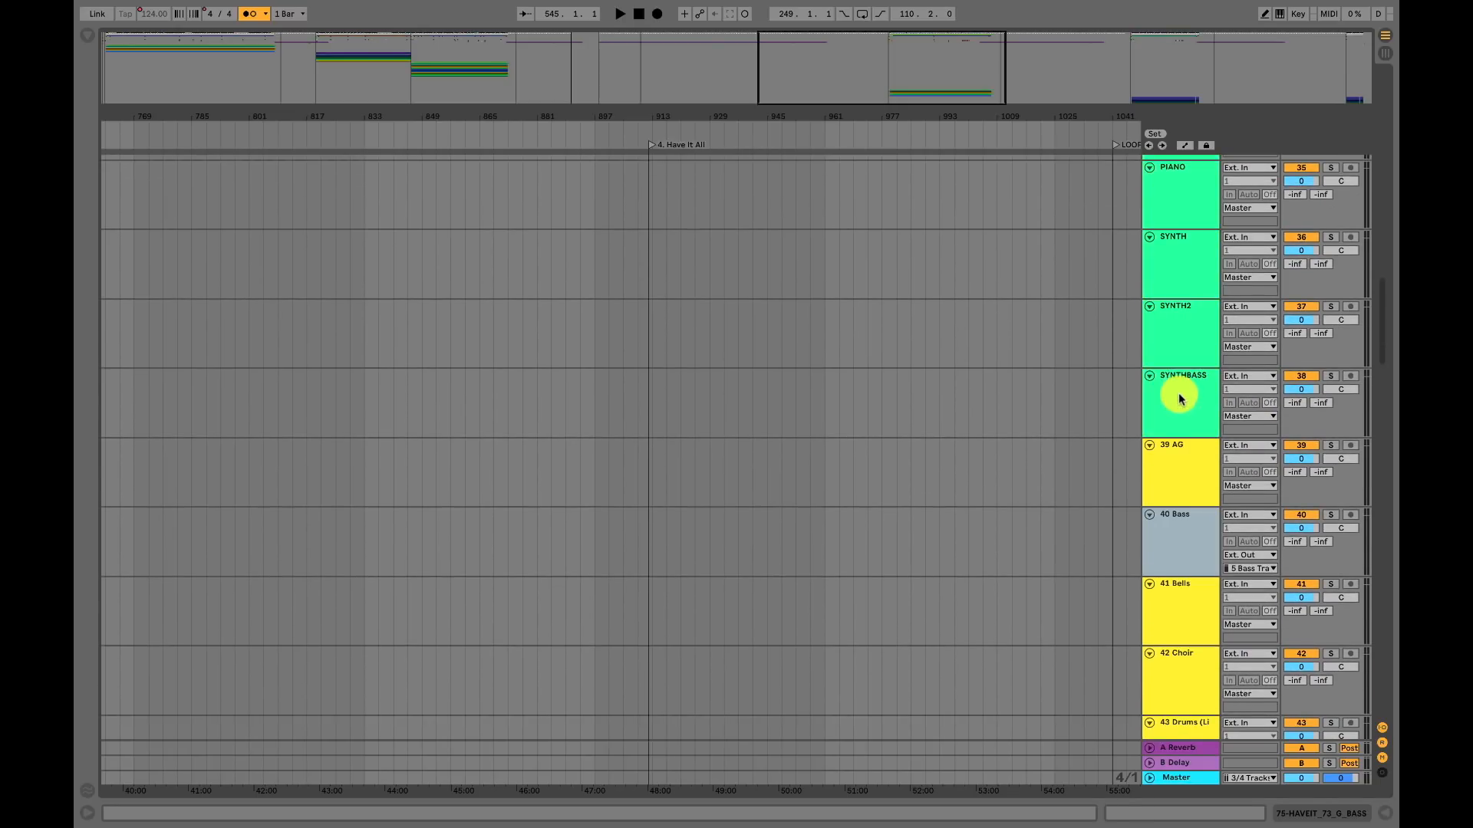
{"action": "left_click", "coordinate": [1180, 398]}
{"action": "left_click", "coordinate": [1248, 416]}
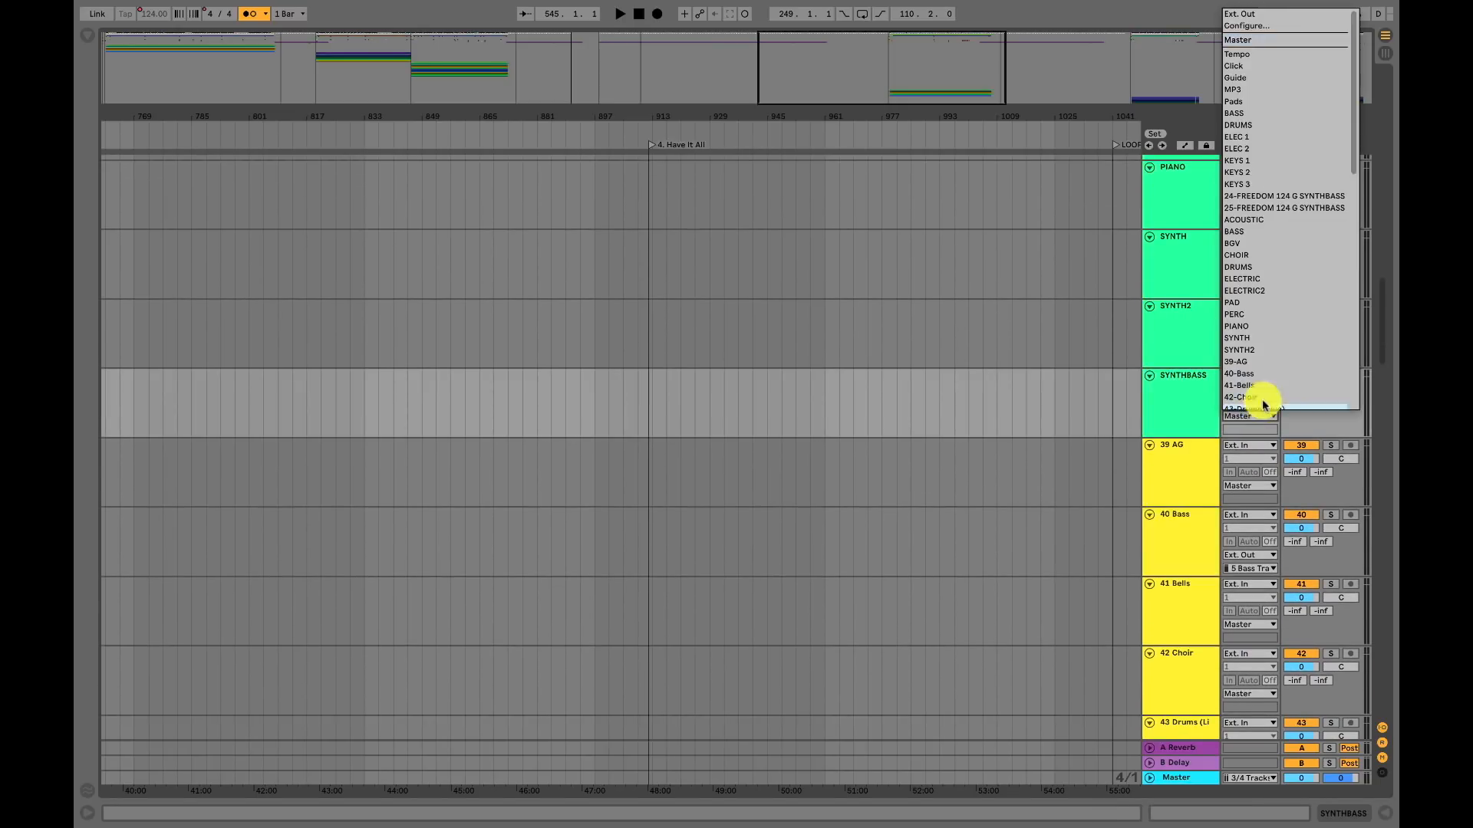
{"action": "left_click", "coordinate": [1262, 15]}
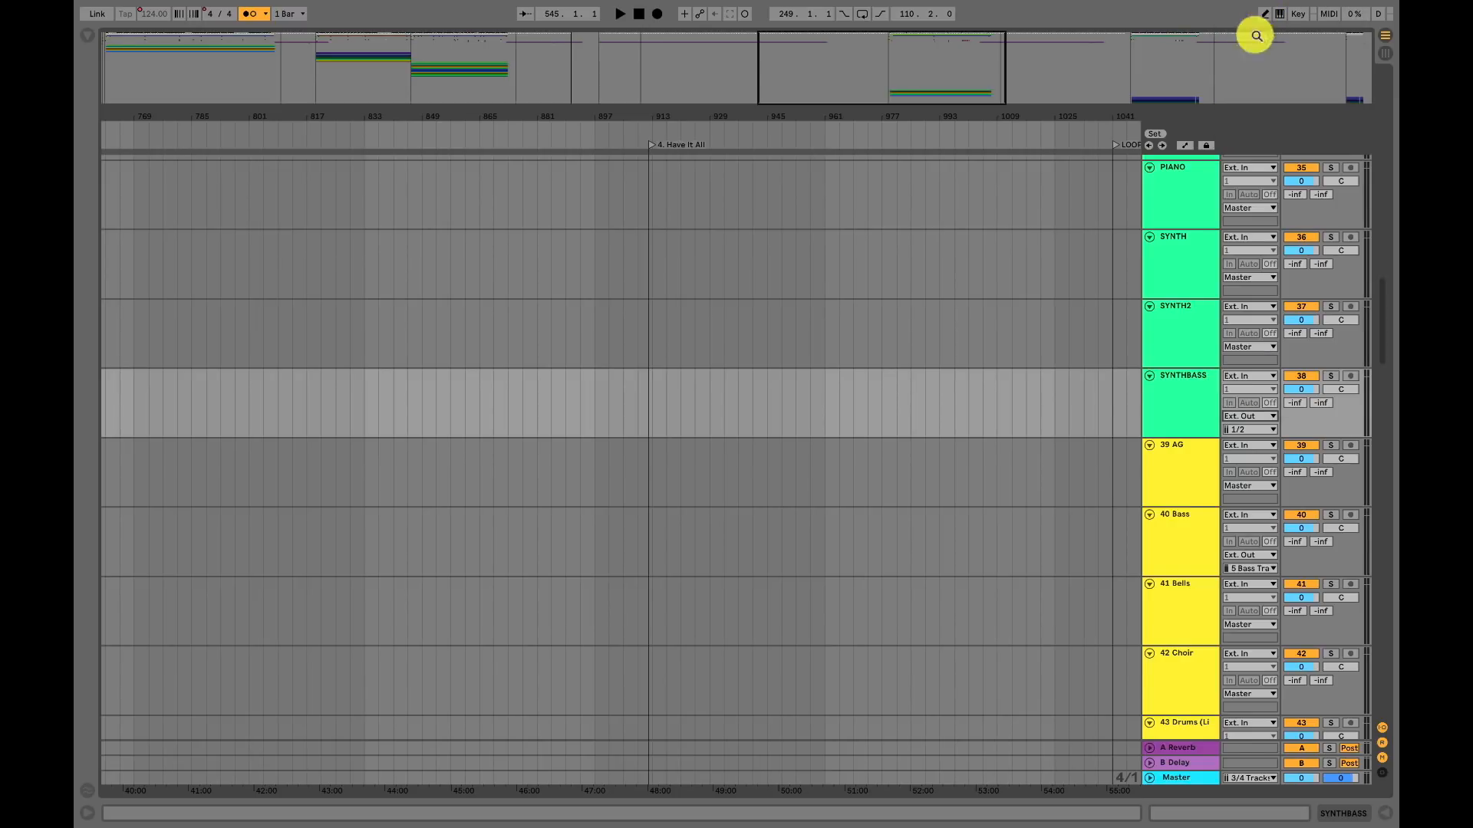
{"action": "left_click", "coordinate": [1258, 417]}
{"action": "left_click", "coordinate": [1176, 427]}
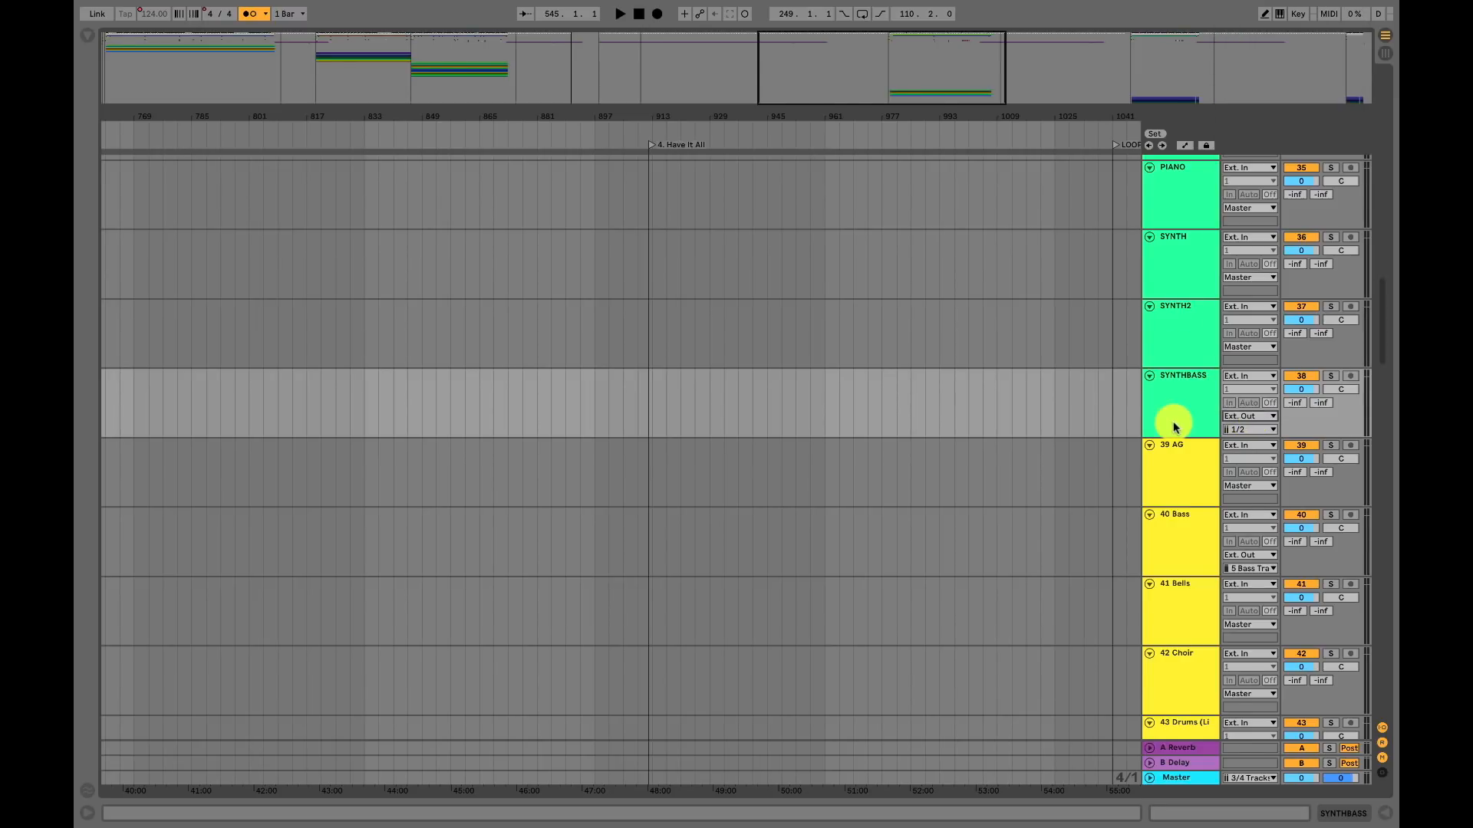
- Fold all the song stem tracks and expand the Faithful To The End group to show its stems
{"action": "scroll", "coordinate": [1151, 414], "scroll_direction": "up", "scroll_amount": 10}
{"action": "scroll", "coordinate": [1140, 372], "scroll_direction": "up", "scroll_amount": 15}
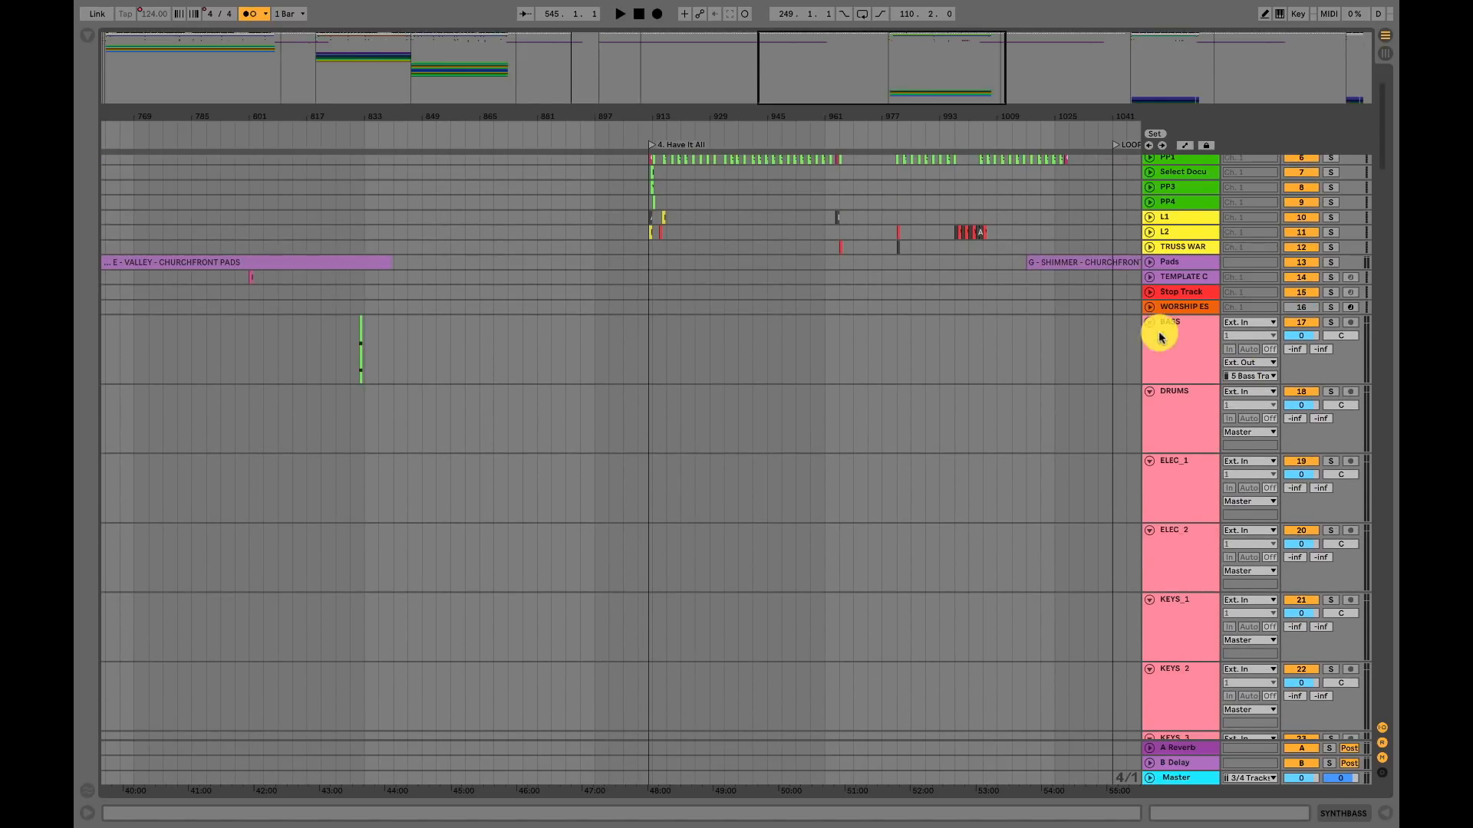
{"action": "scroll", "coordinate": [1159, 460], "scroll_direction": "down", "scroll_amount": 15}
{"action": "scroll", "coordinate": [1065, 431], "scroll_direction": "right", "scroll_amount": 15}
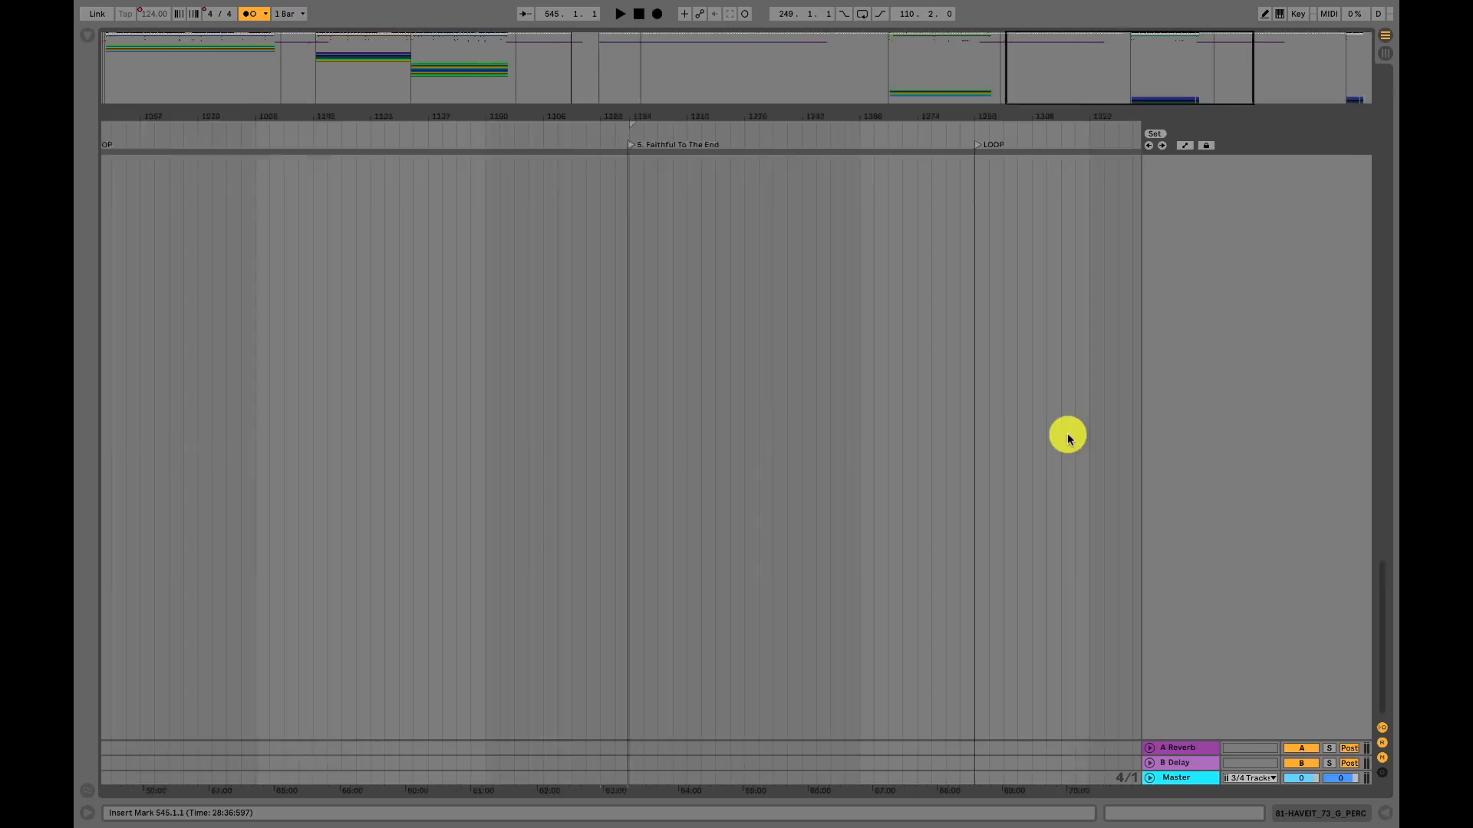
{"action": "scroll", "coordinate": [1067, 436], "scroll_direction": "left", "scroll_amount": 20}
{"action": "scroll", "coordinate": [1067, 436], "scroll_direction": "up", "scroll_amount": 10}
{"action": "scroll", "coordinate": [1068, 437], "scroll_direction": "down", "scroll_amount": 10}
{"action": "left_click", "coordinate": [1150, 685]}
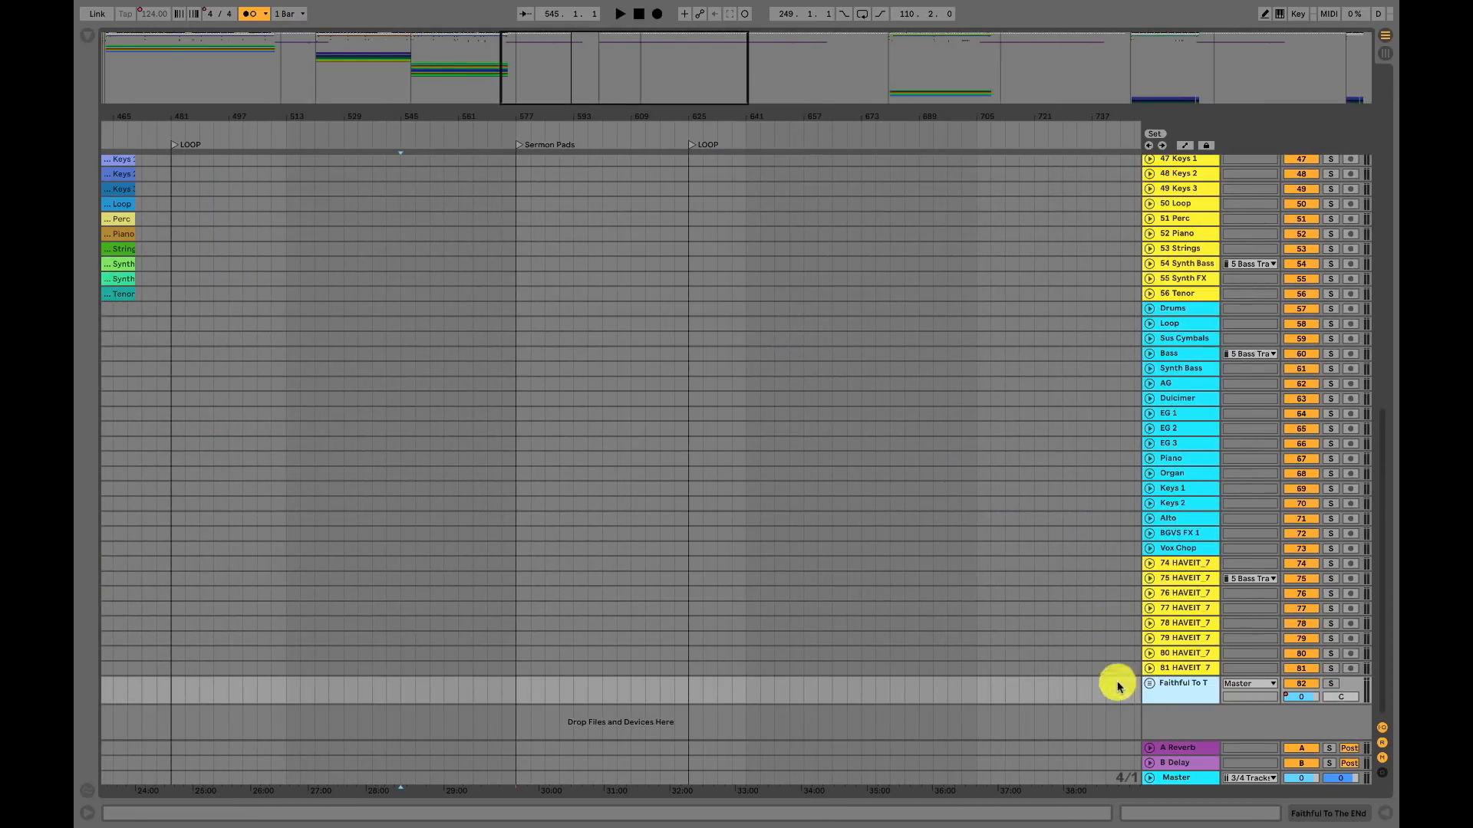
{"action": "left_click", "coordinate": [1149, 683]}
{"action": "scroll", "coordinate": [1022, 642], "scroll_direction": "down", "scroll_amount": 5}
{"action": "scroll", "coordinate": [1023, 643], "scroll_direction": "right", "scroll_amount": 10}
{"action": "scroll", "coordinate": [1022, 642], "scroll_direction": "right", "scroll_amount": 15}
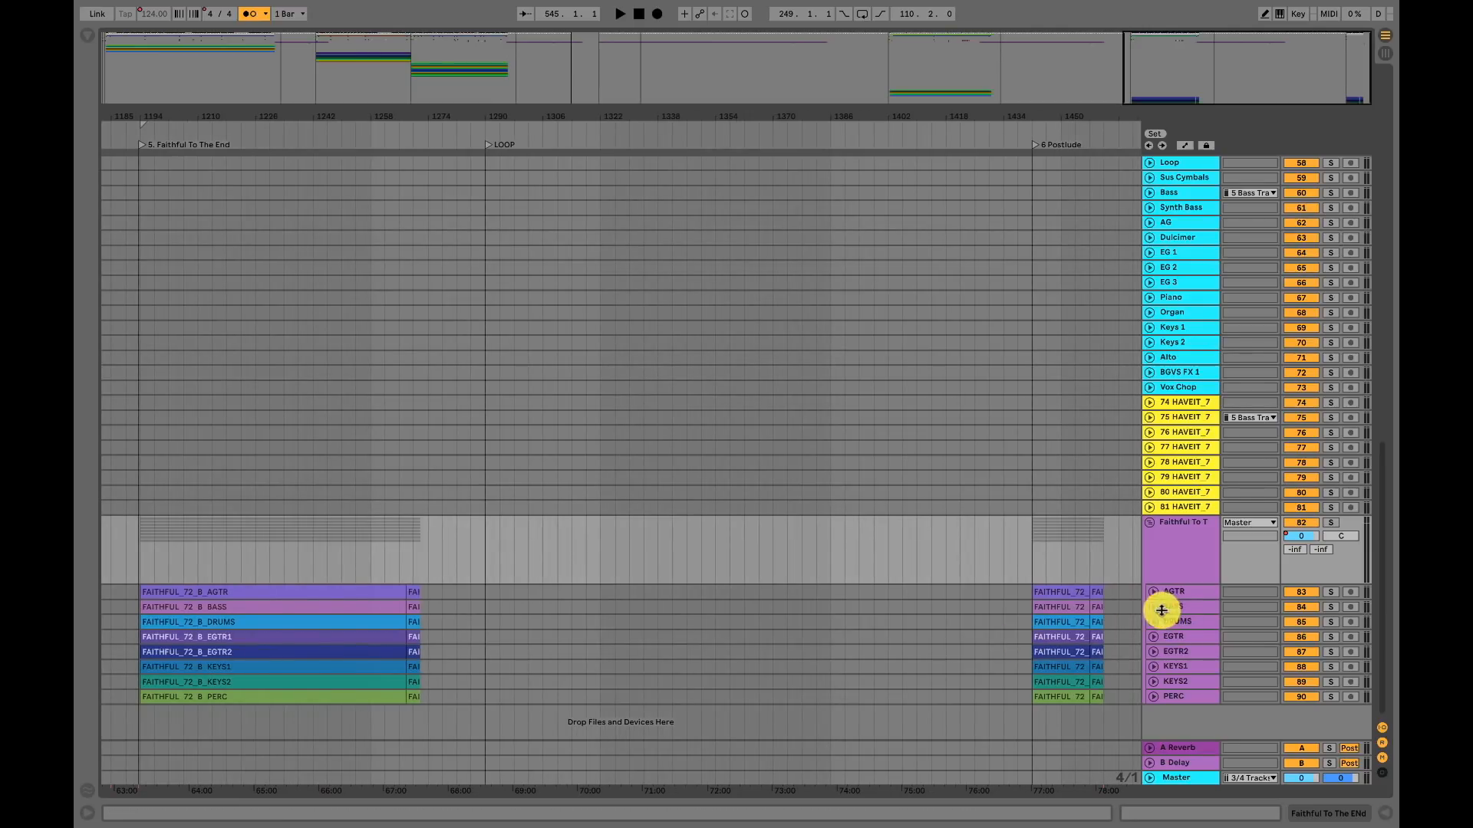
- Route the BASS track in the Faithful To The End group to external output 5 Bass Tracks, and fold the track and group again
{"action": "left_click", "coordinate": [1154, 607]}
{"action": "left_click", "coordinate": [1236, 649]}
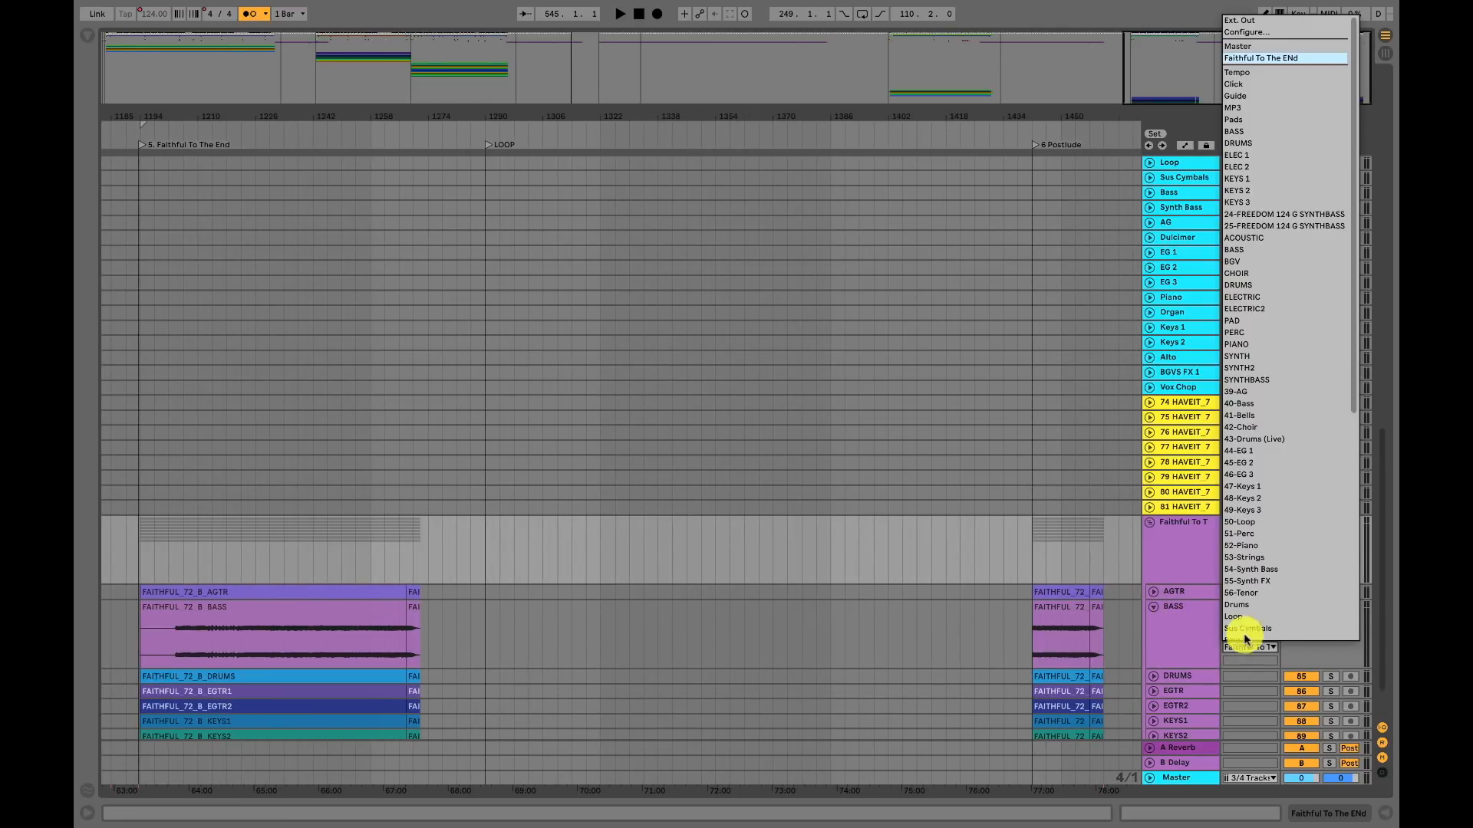
{"action": "left_click", "coordinate": [1262, 21]}
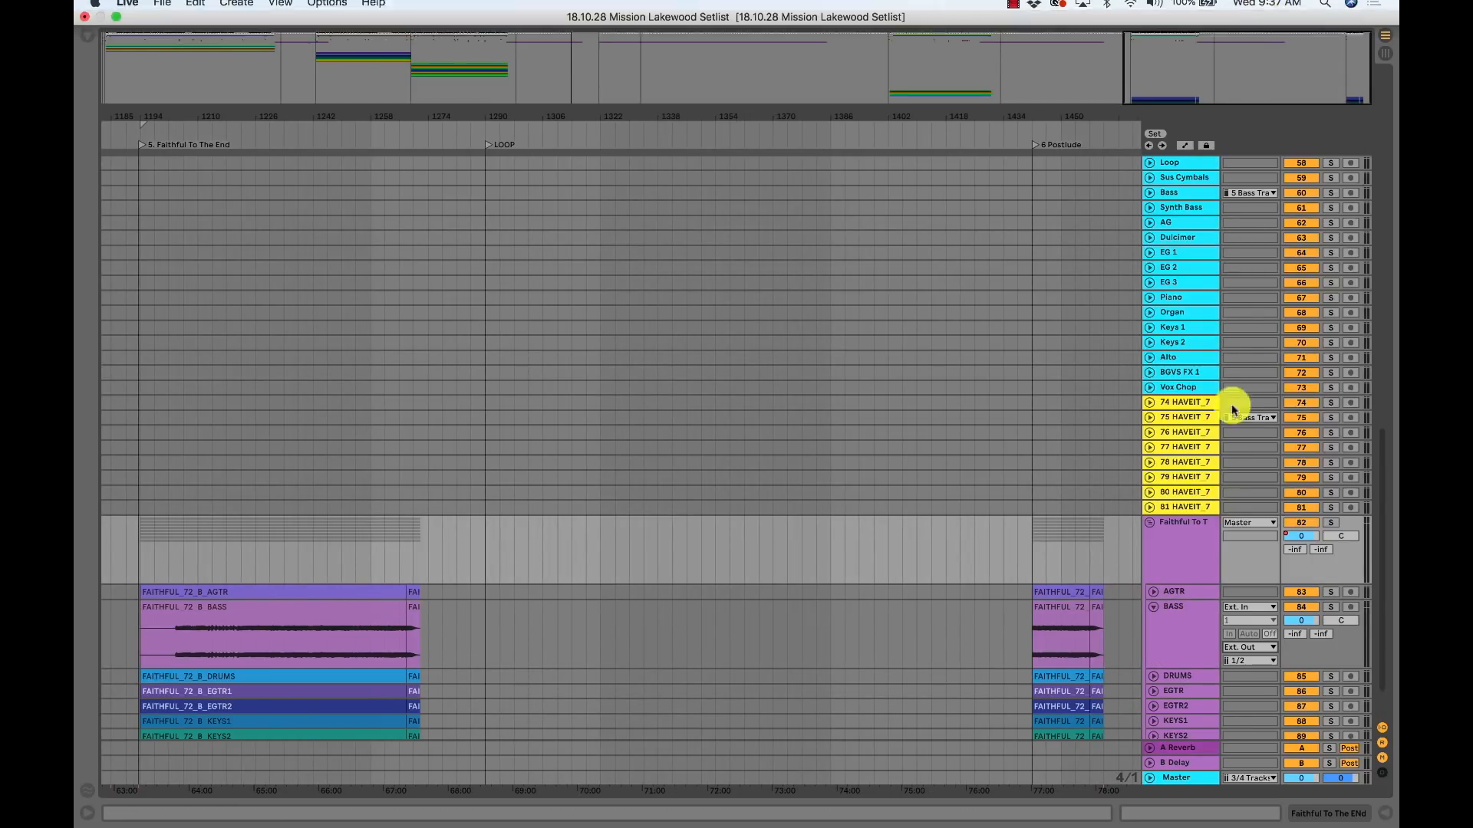
{"action": "left_click", "coordinate": [1245, 661]}
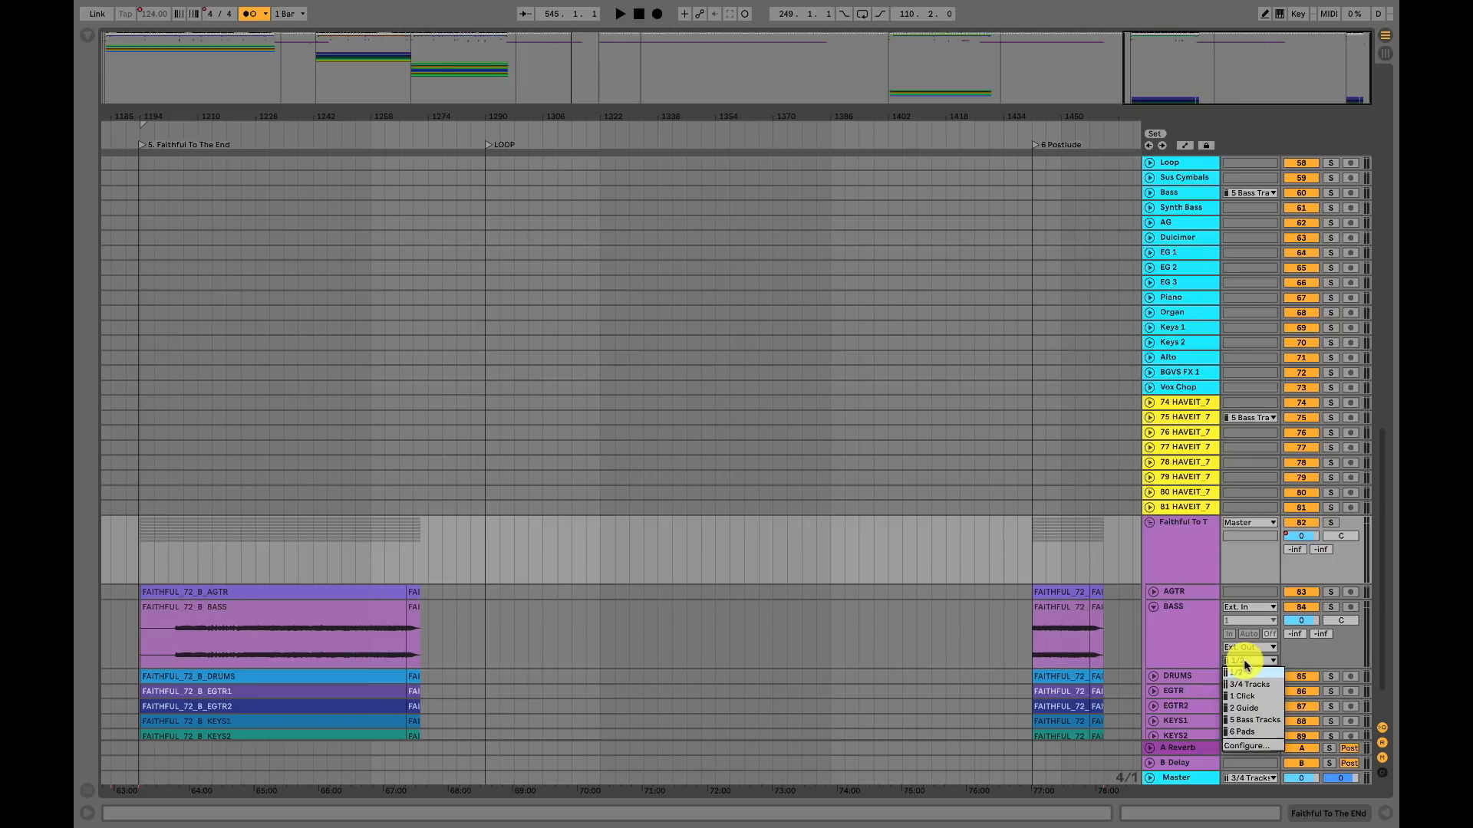
{"action": "left_click", "coordinate": [1250, 702]}
{"action": "scroll", "coordinate": [1147, 683], "scroll_direction": "down", "scroll_amount": 2}
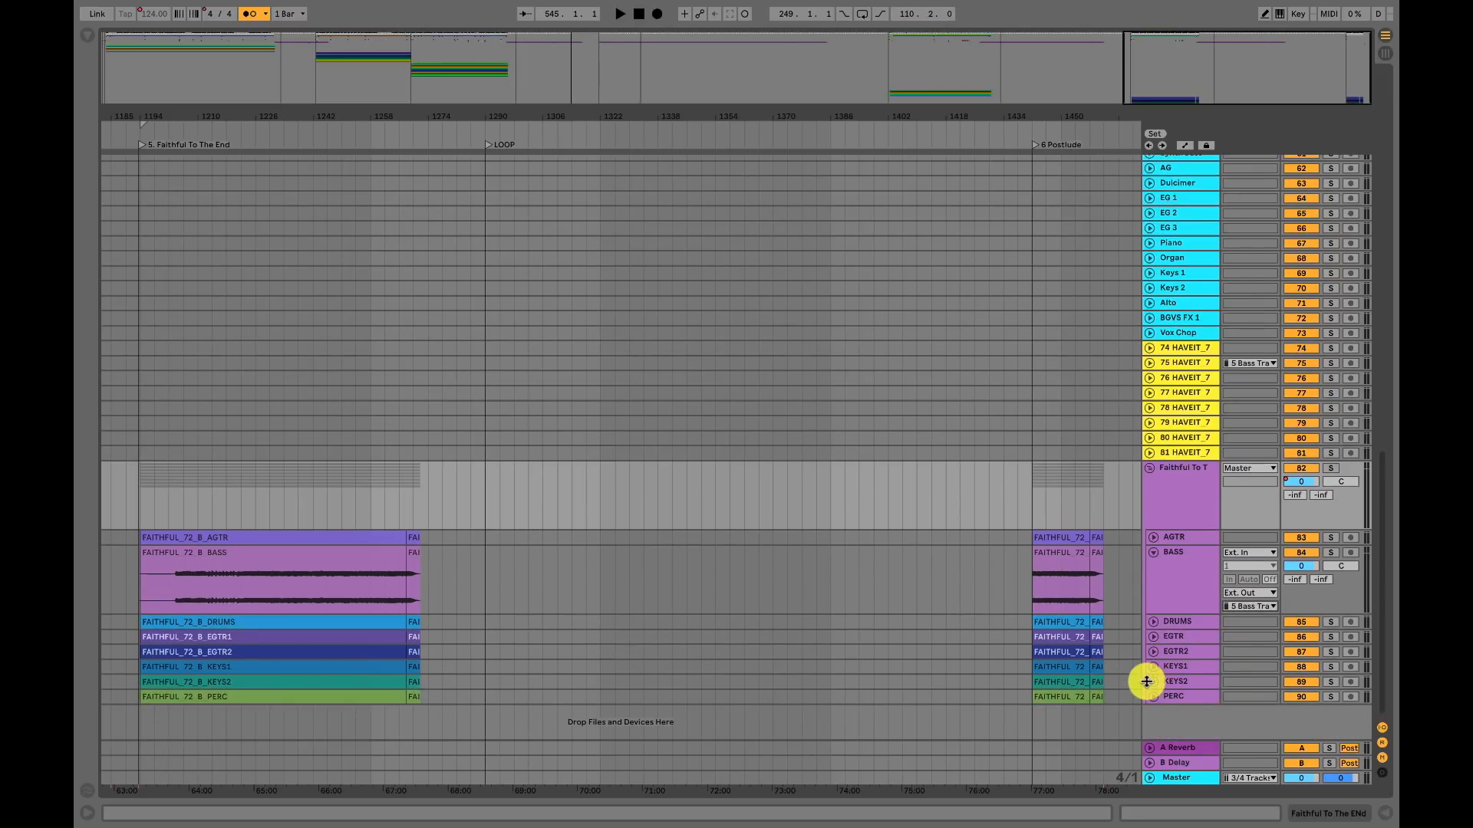
{"action": "left_click", "coordinate": [1152, 552]}
{"action": "left_click", "coordinate": [1151, 470]}
- Route the Pads track to external output 6 Pads, fold it again and save the set
{"action": "scroll", "coordinate": [1060, 412], "scroll_direction": "up", "scroll_amount": 10}
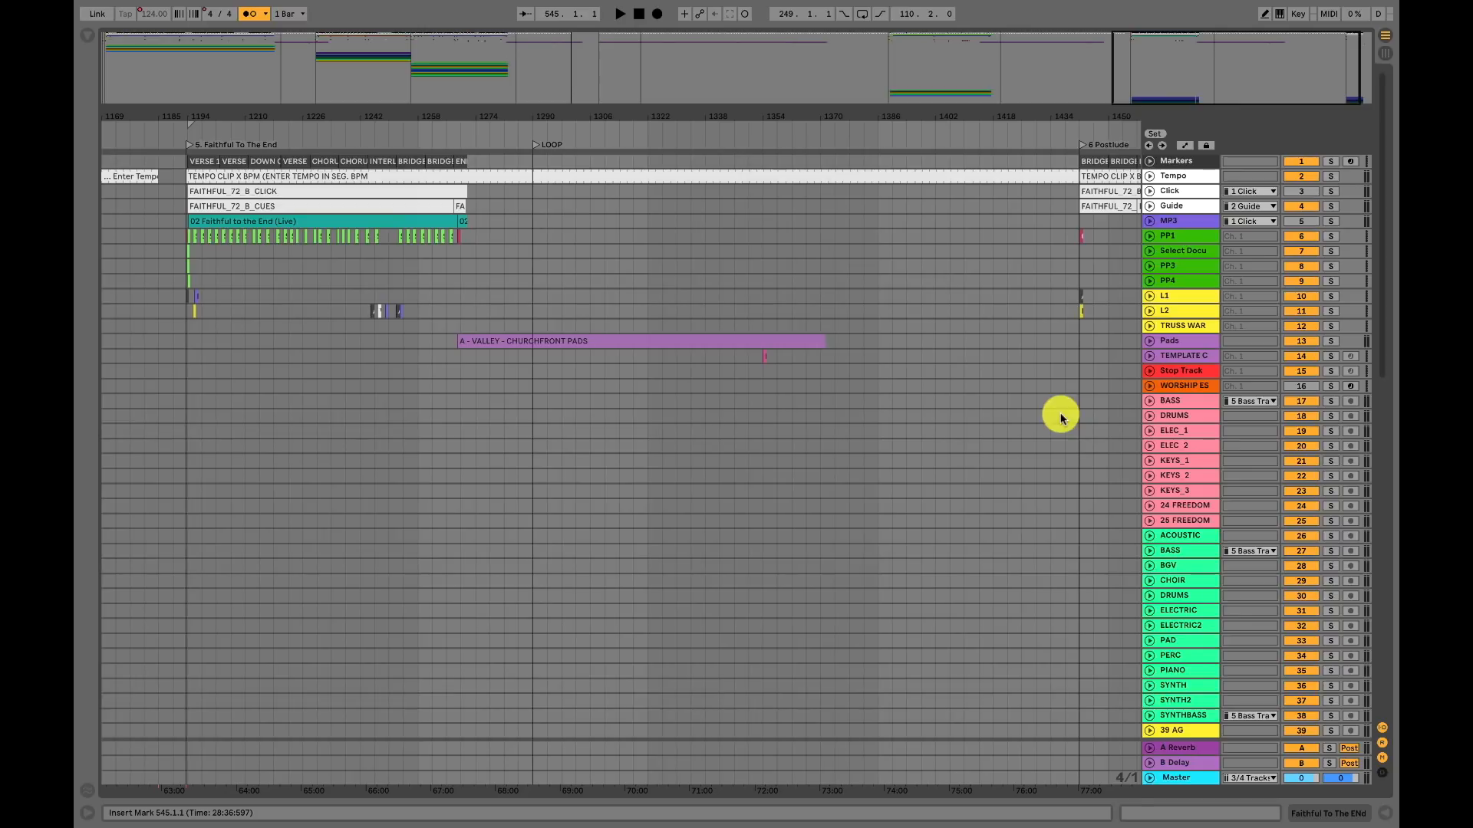
{"action": "scroll", "coordinate": [1072, 310], "scroll_direction": "right", "scroll_amount": 2}
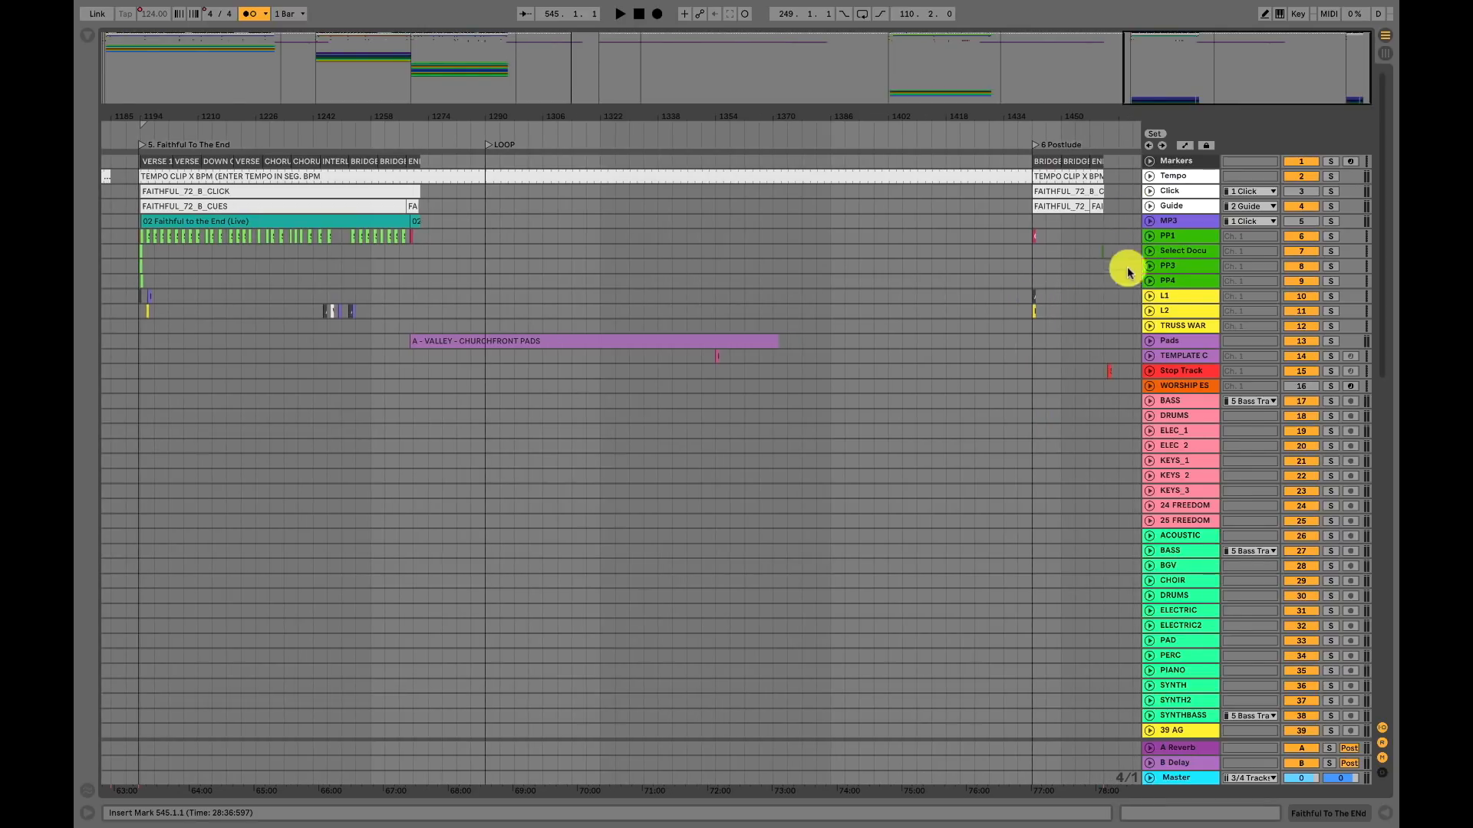
{"action": "left_click", "coordinate": [1147, 344]}
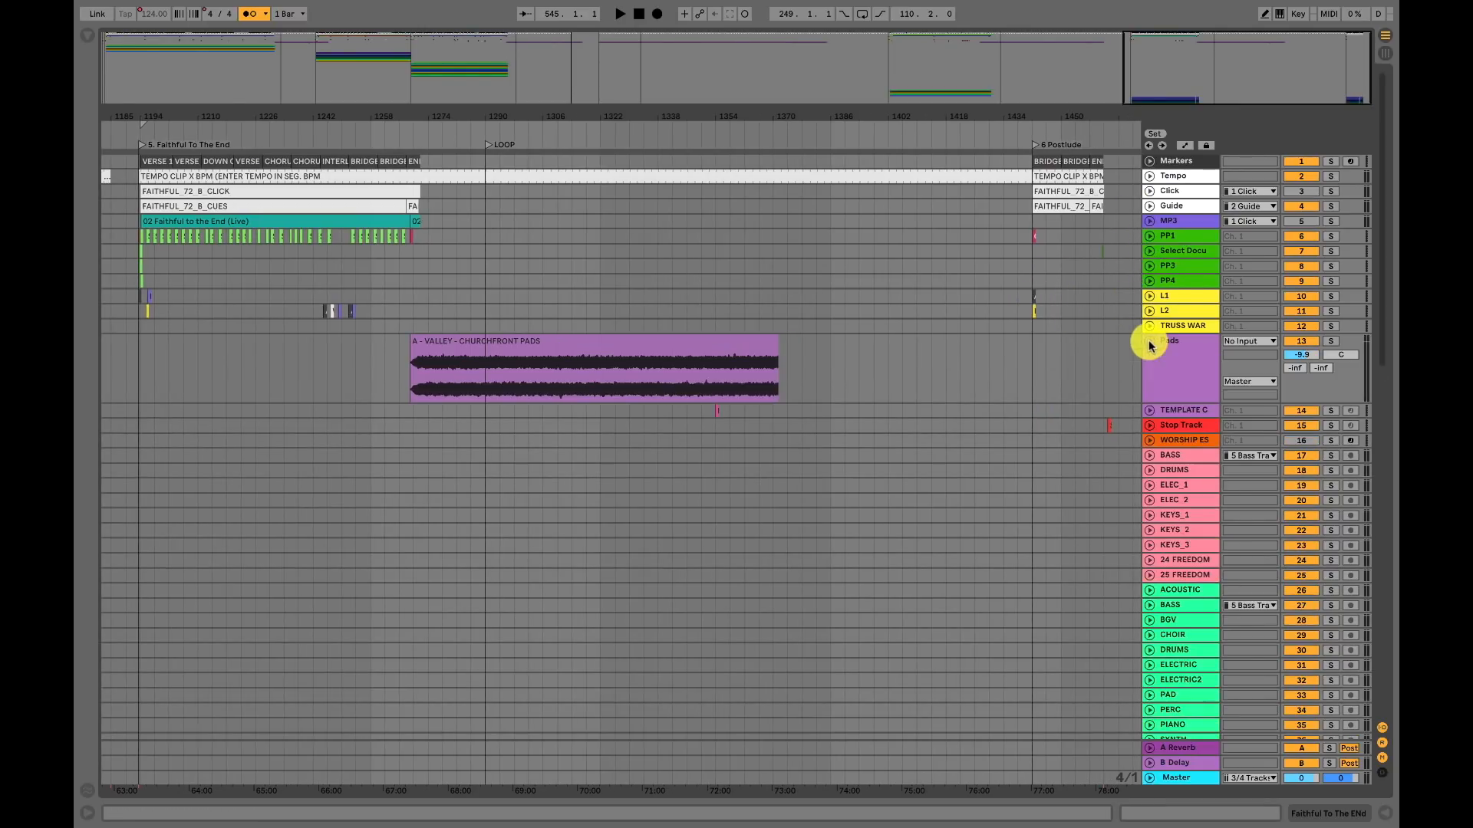
{"action": "left_click", "coordinate": [1262, 381]}
{"action": "left_click", "coordinate": [1252, 392]}
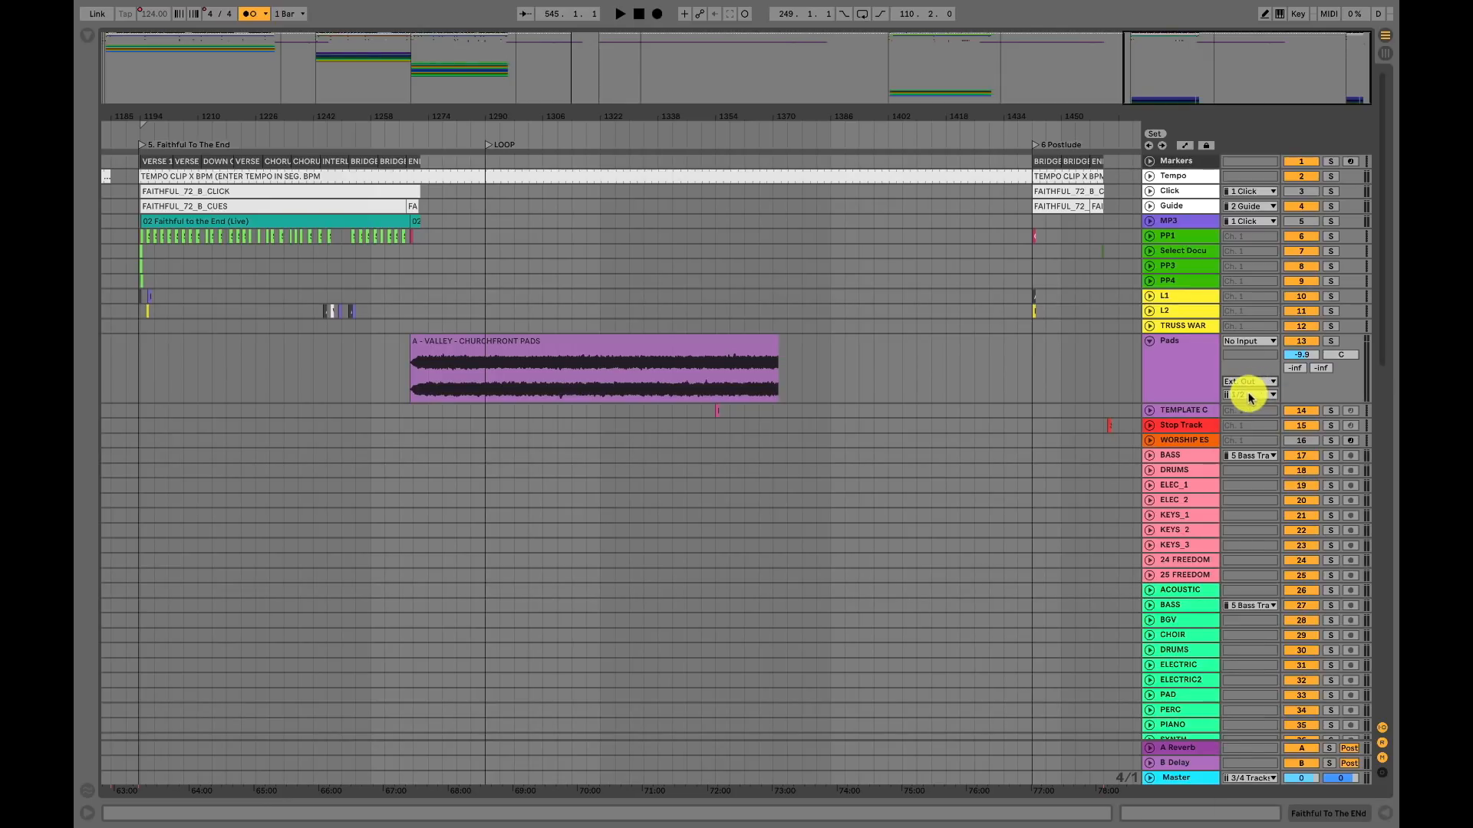
{"action": "left_click", "coordinate": [1250, 394]}
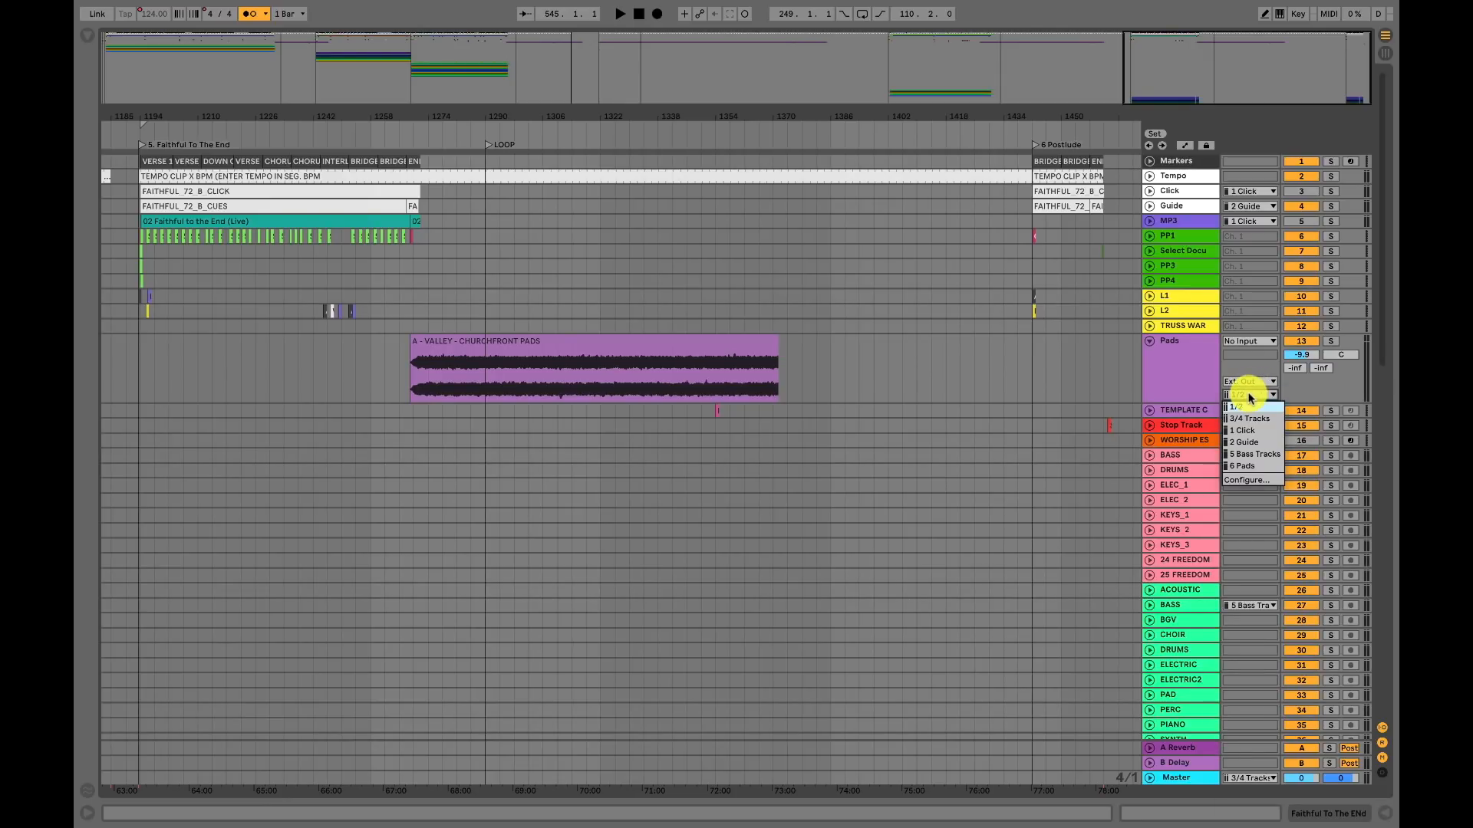
{"action": "left_click", "coordinate": [1247, 465]}
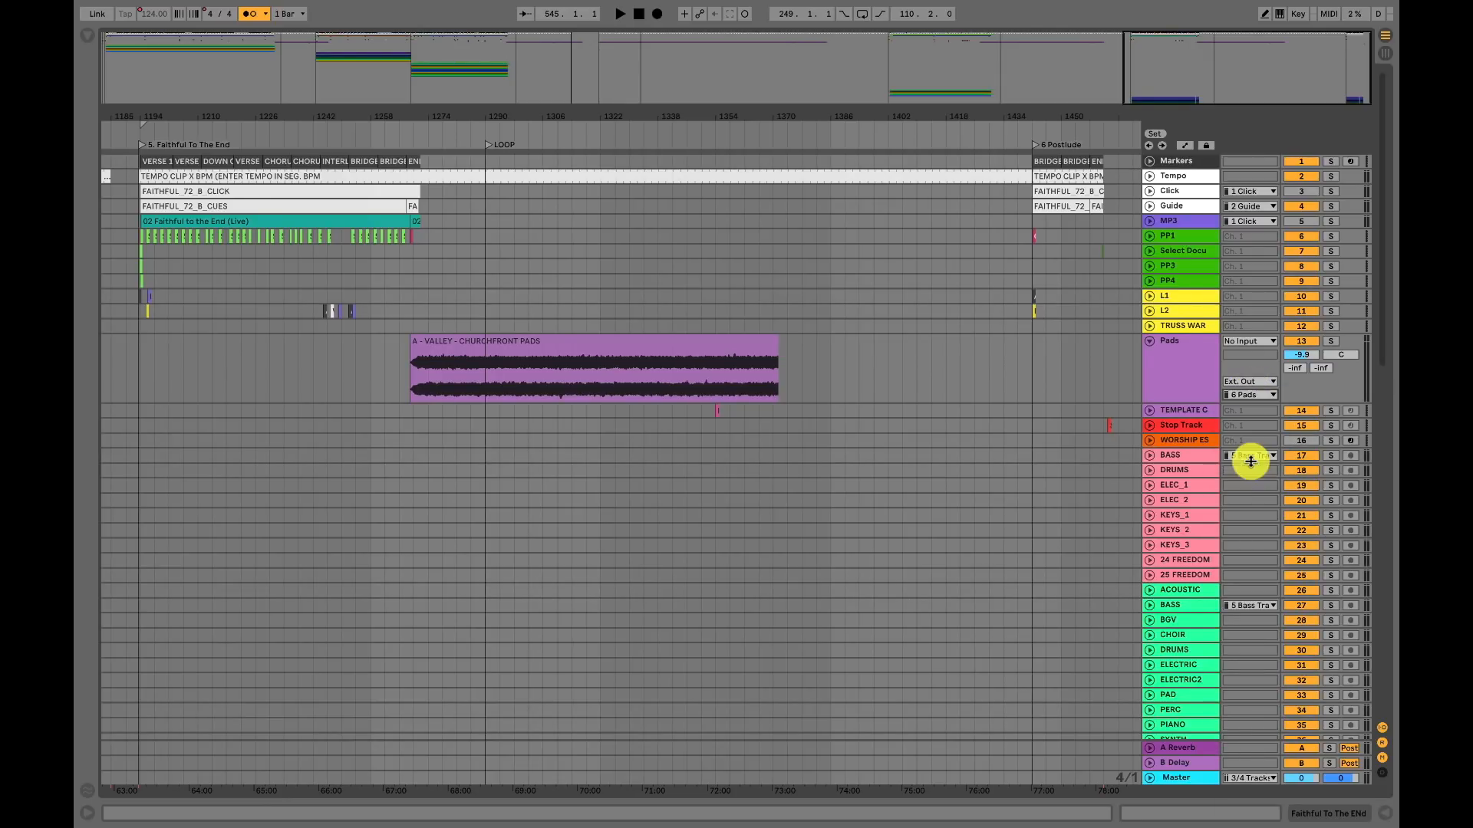
{"action": "left_click", "coordinate": [1148, 343]}
{"action": "scroll", "coordinate": [724, 362], "scroll_direction": "down", "scroll_amount": 1}
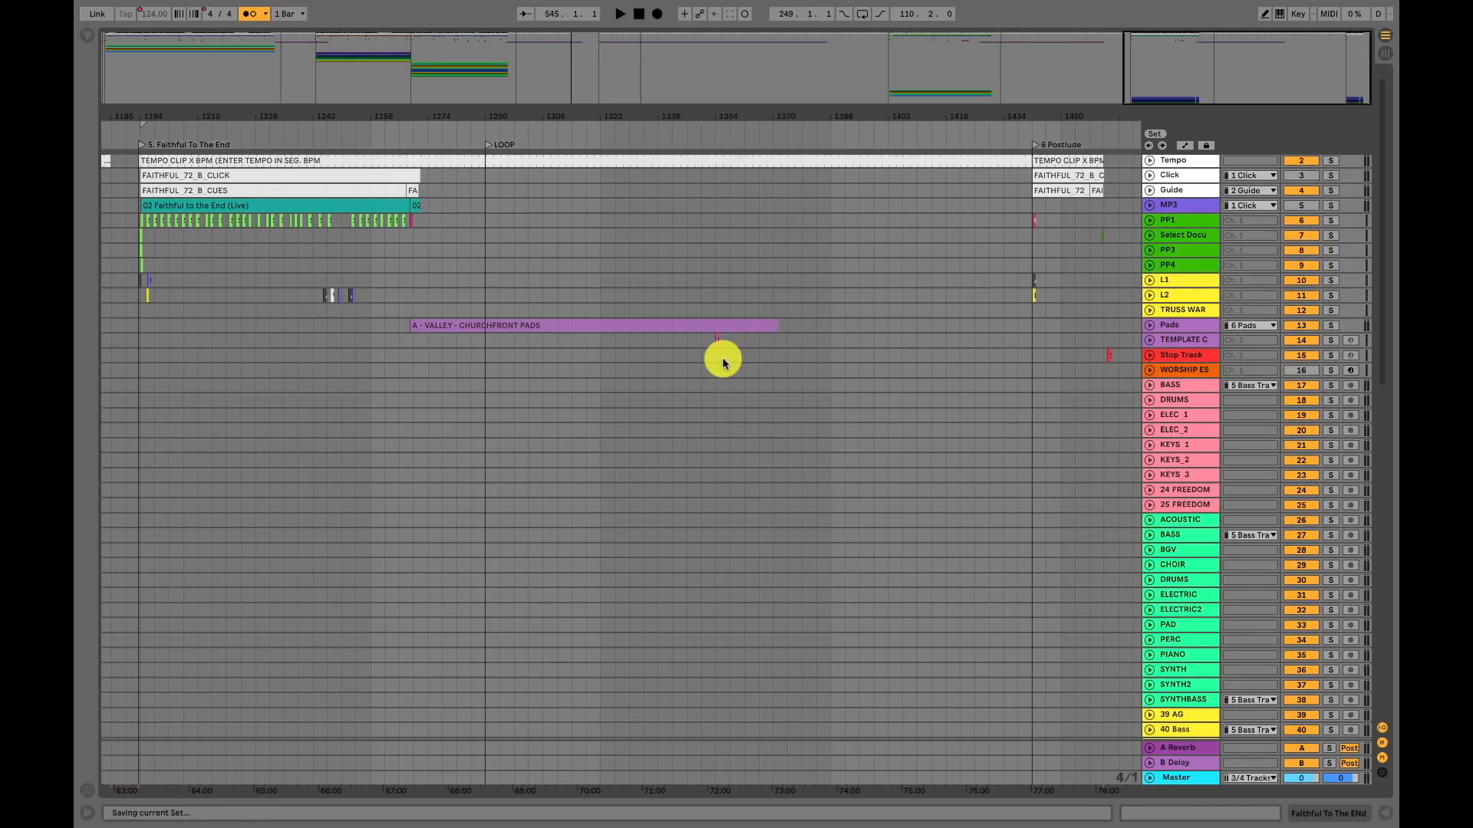
{"action": "scroll", "coordinate": [724, 362], "scroll_direction": "up", "scroll_amount": 1}
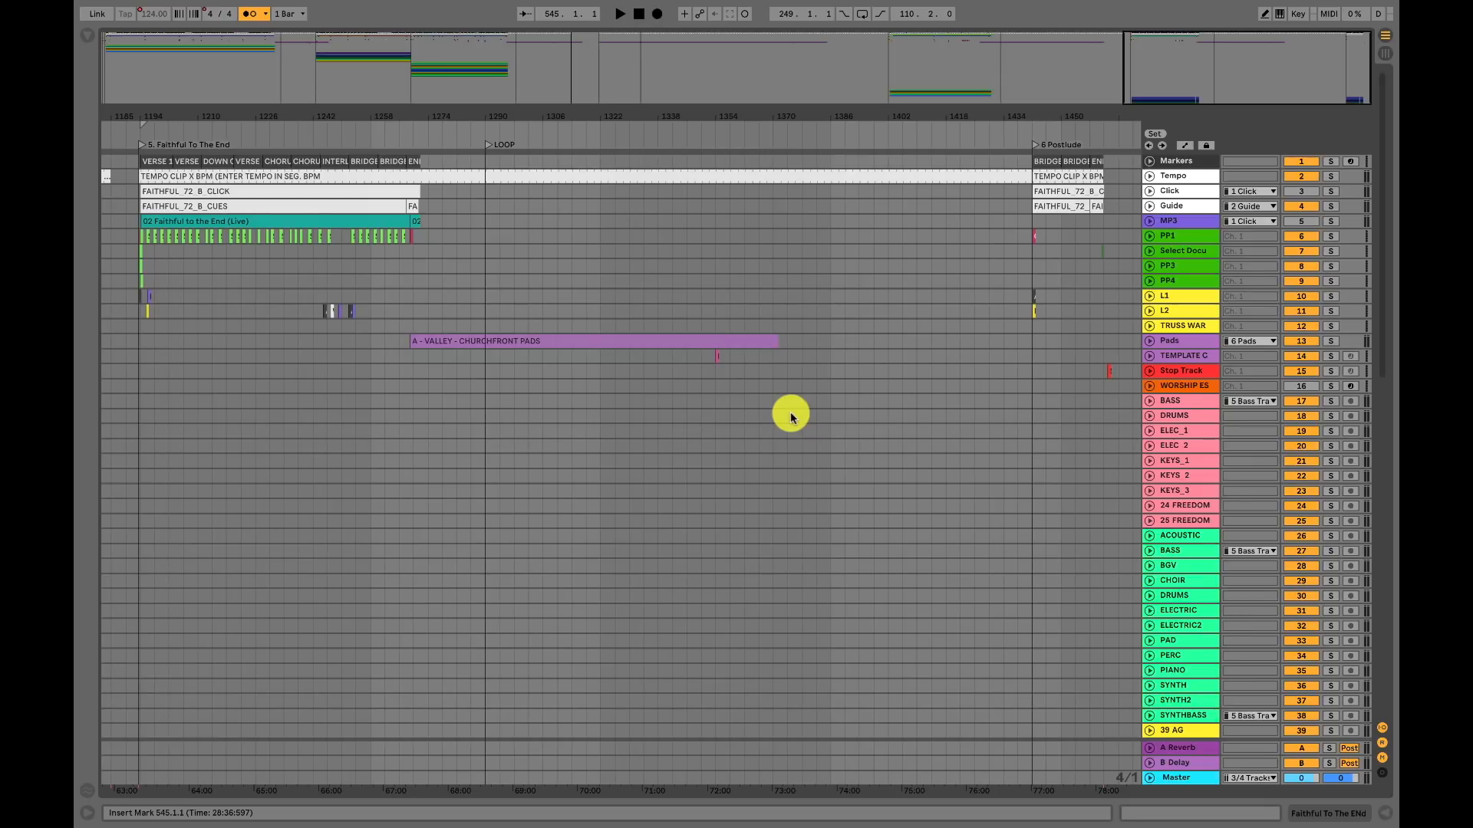
- Play the set from a Freedom chorus and from the pads clip after the song, checking the tracks' output routing and meters
{"action": "scroll", "coordinate": [553, 398], "scroll_direction": "left", "scroll_amount": 15}
{"action": "left_click", "coordinate": [374, 140]}
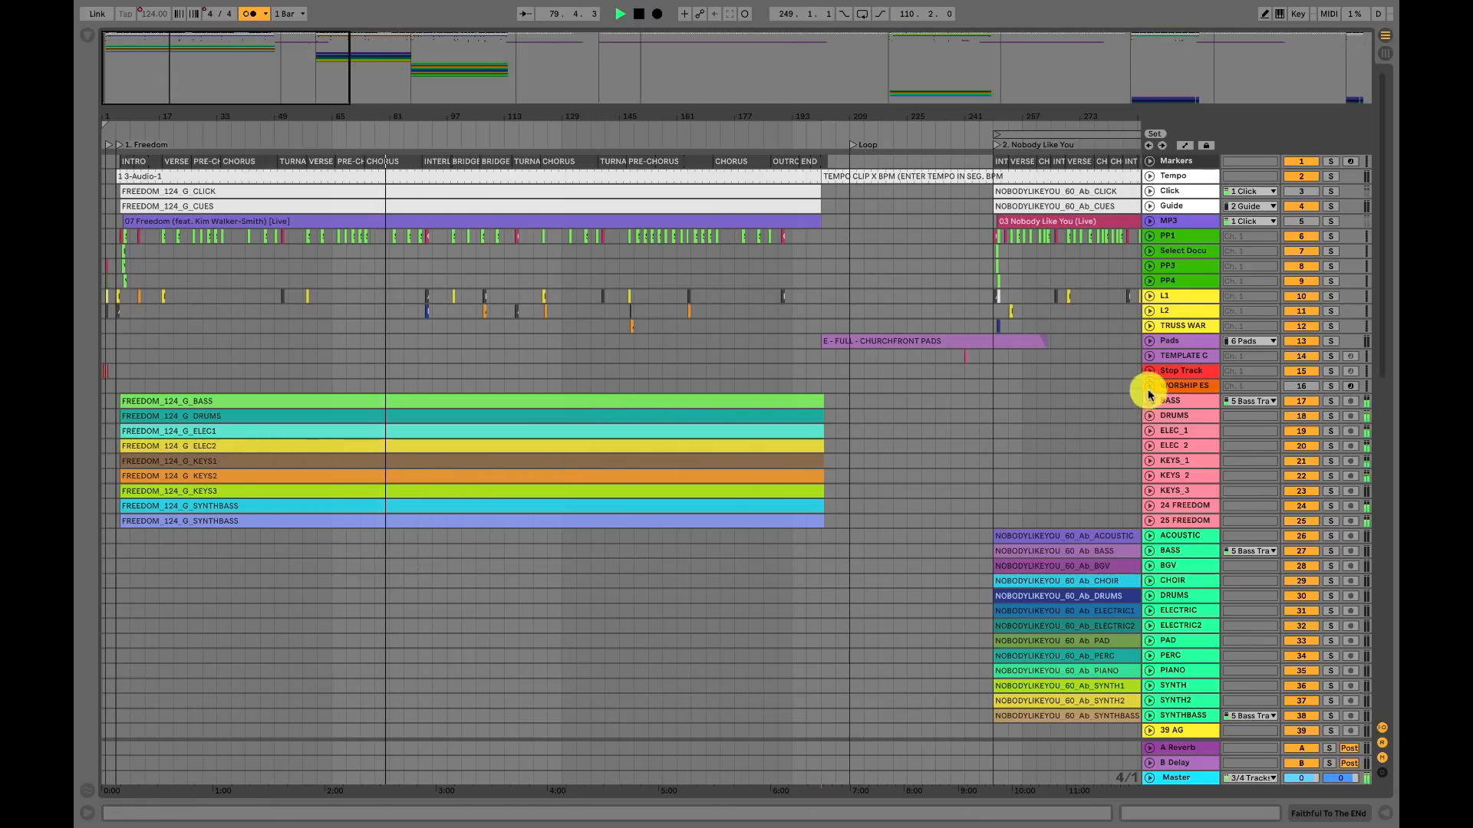
{"action": "scroll", "coordinate": [1227, 449], "scroll_direction": "down", "scroll_amount": 15}
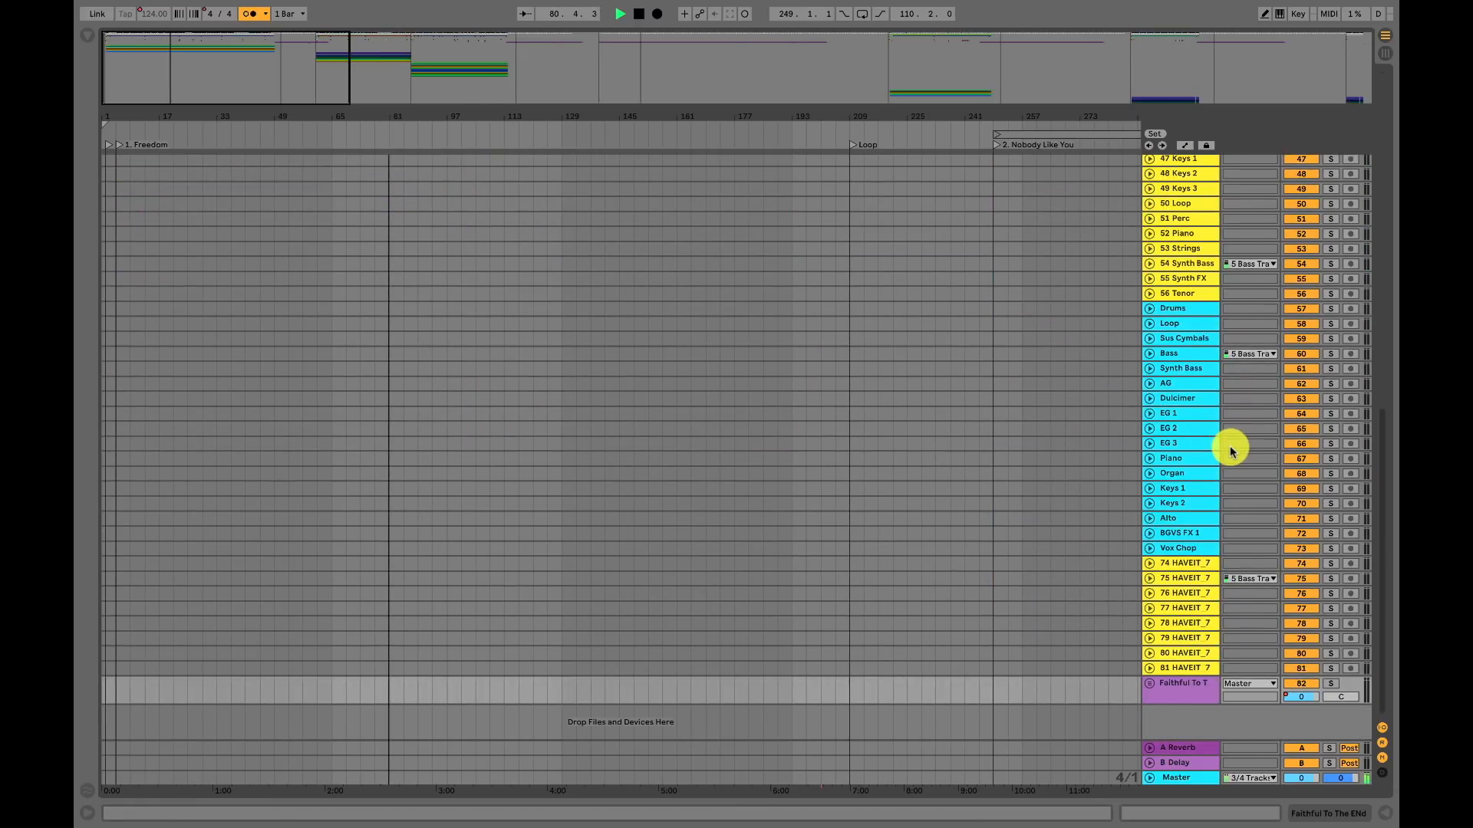
{"action": "scroll", "coordinate": [1226, 422], "scroll_direction": "up", "scroll_amount": 3}
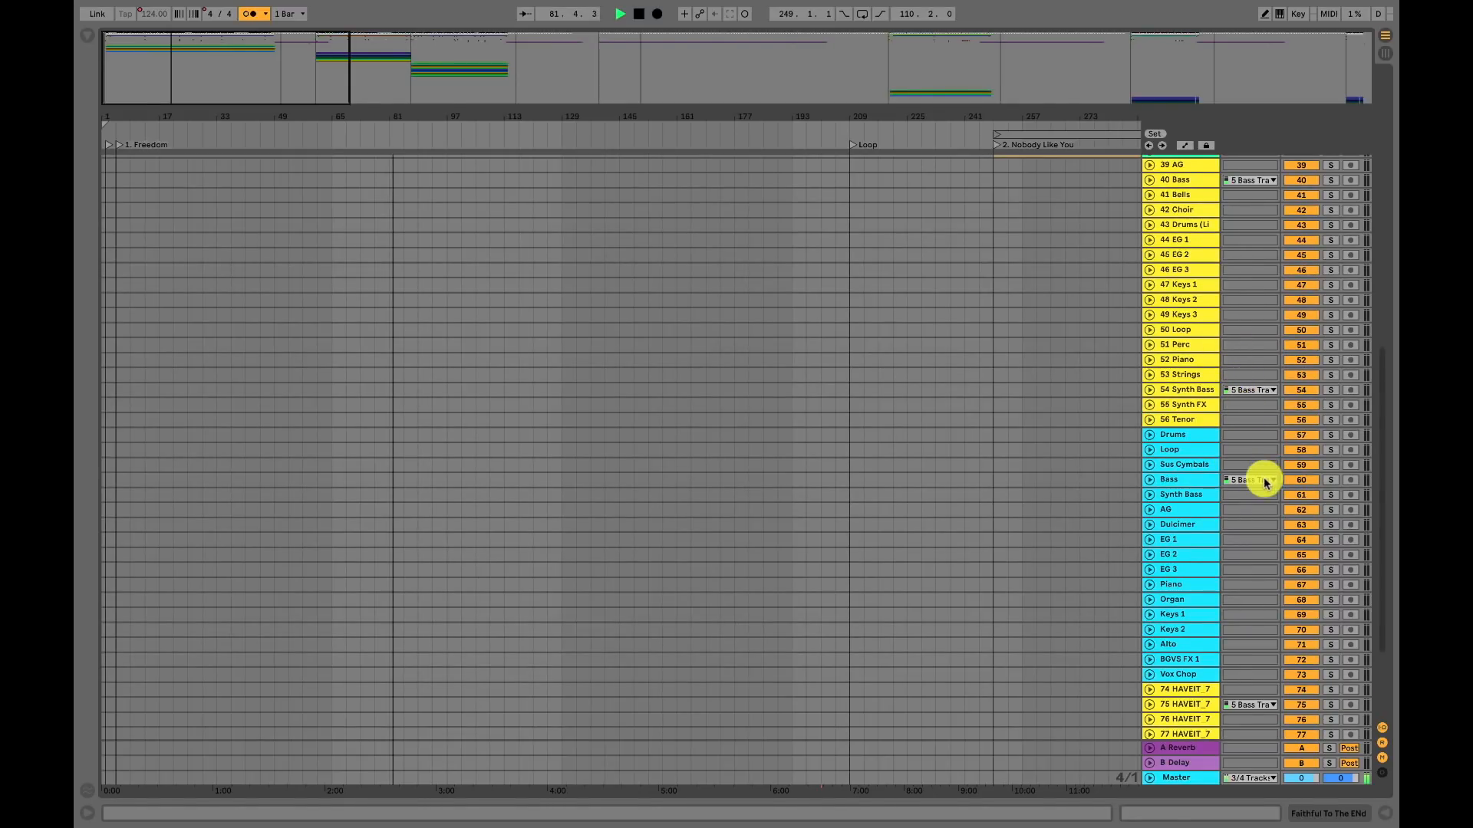
{"action": "scroll", "coordinate": [1259, 483], "scroll_direction": "up", "scroll_amount": 15}
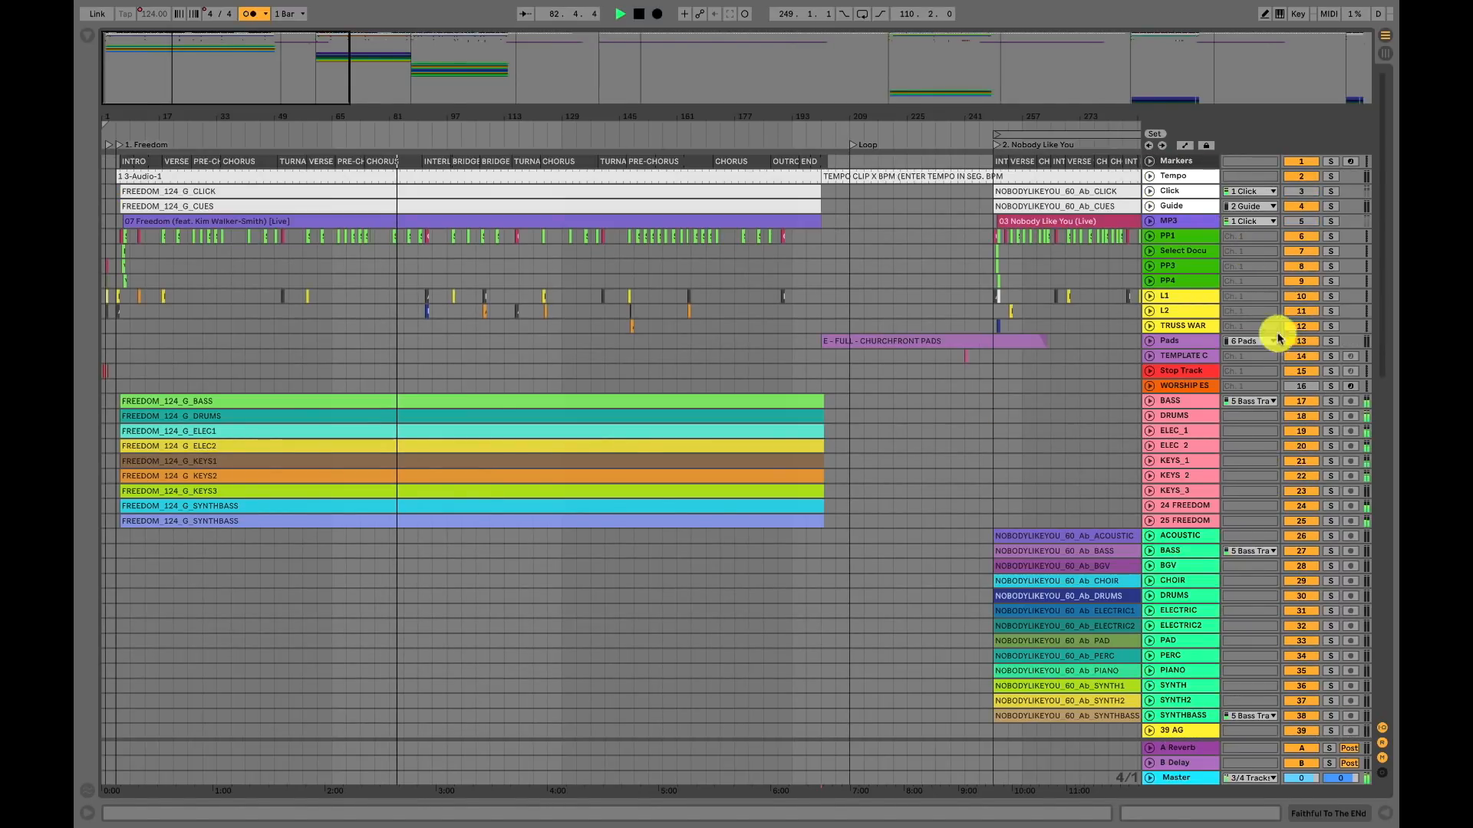
{"action": "left_click", "coordinate": [905, 135]}
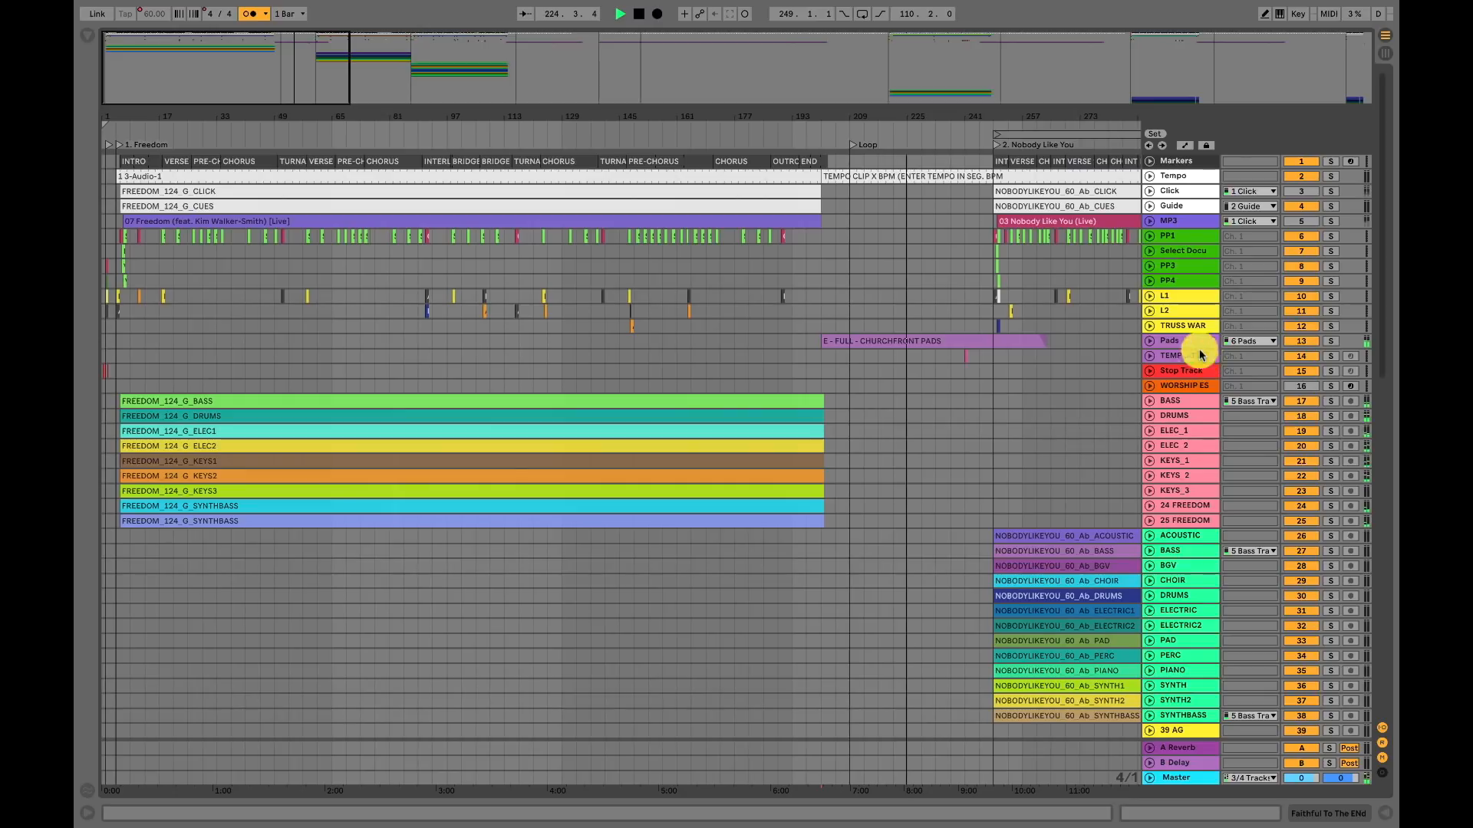